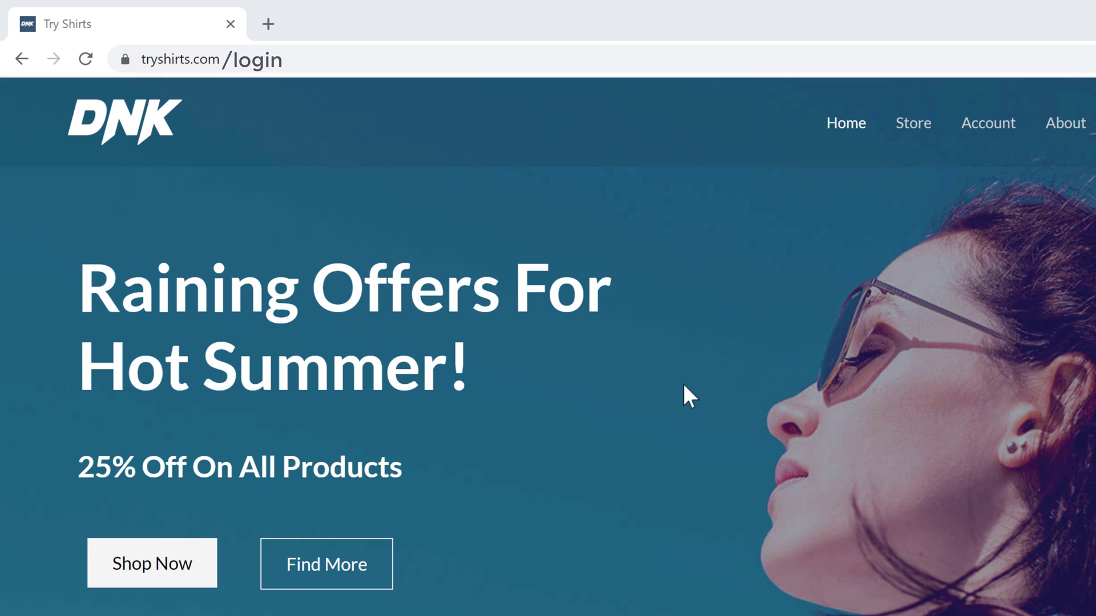
# - Add /login to the tryshirts.com address to load the wp-login.php page
pyautogui.click(264, 61)
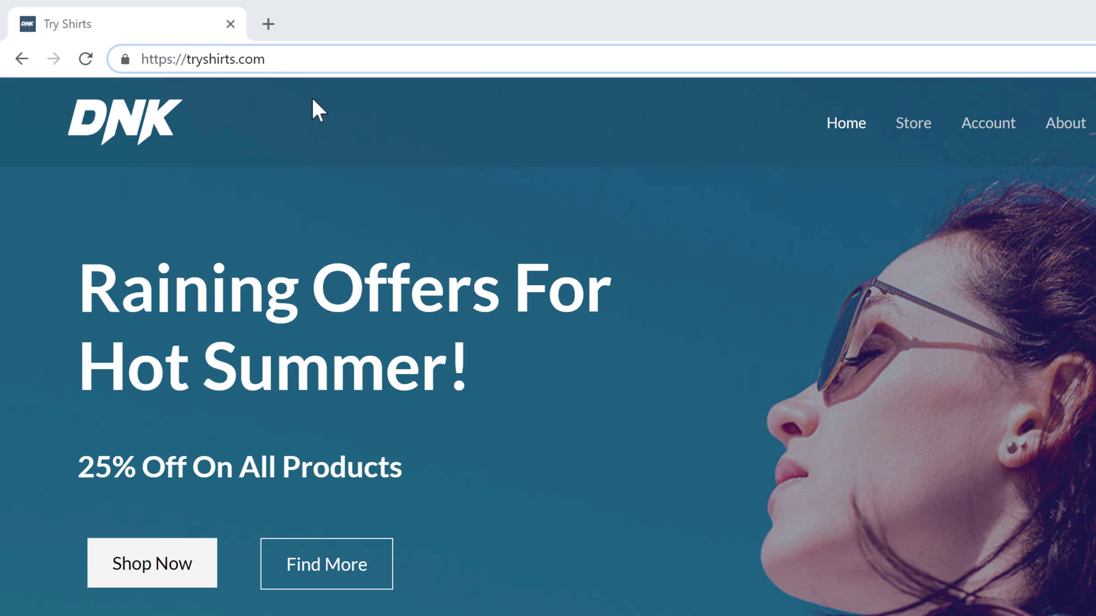
pyautogui.write('/login')
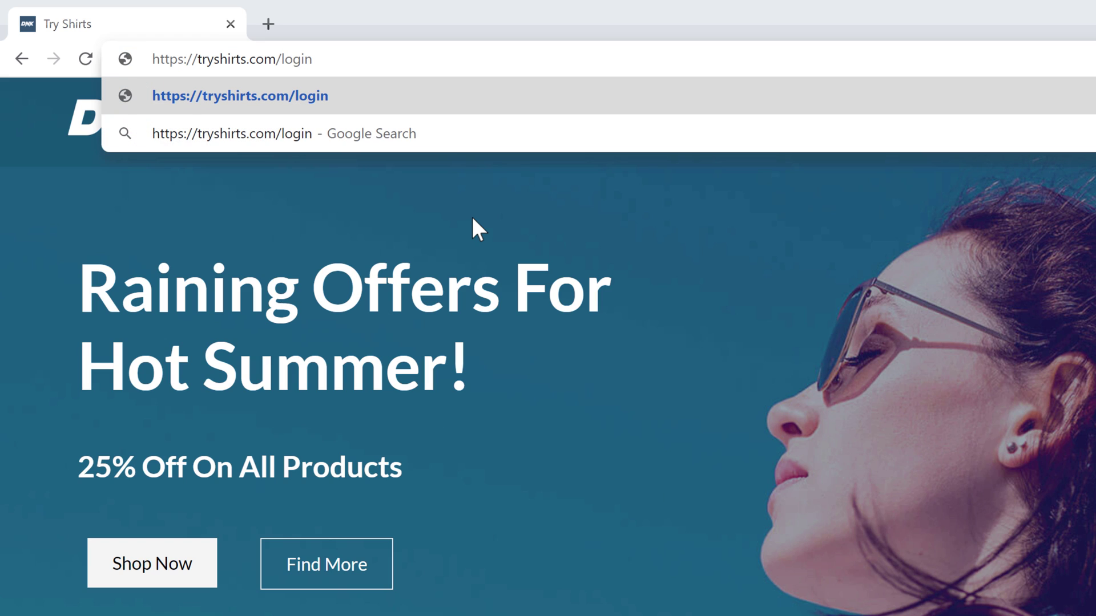
pyautogui.press('Return')
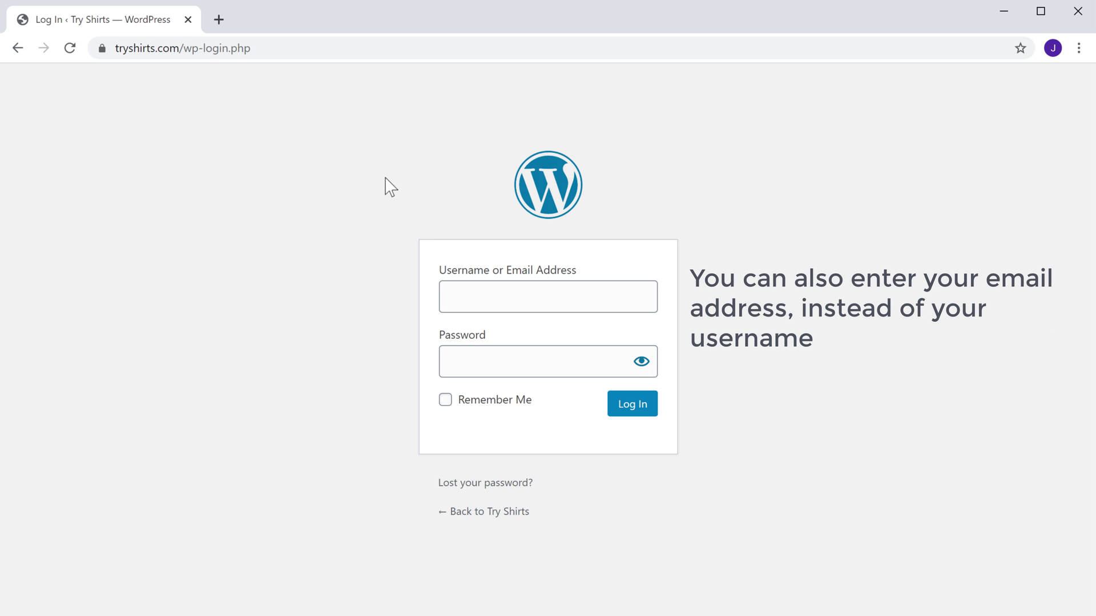
# - Sign in with the admin account's username and password to reach the Try Shirts Dashboard
pyautogui.click(495, 295)
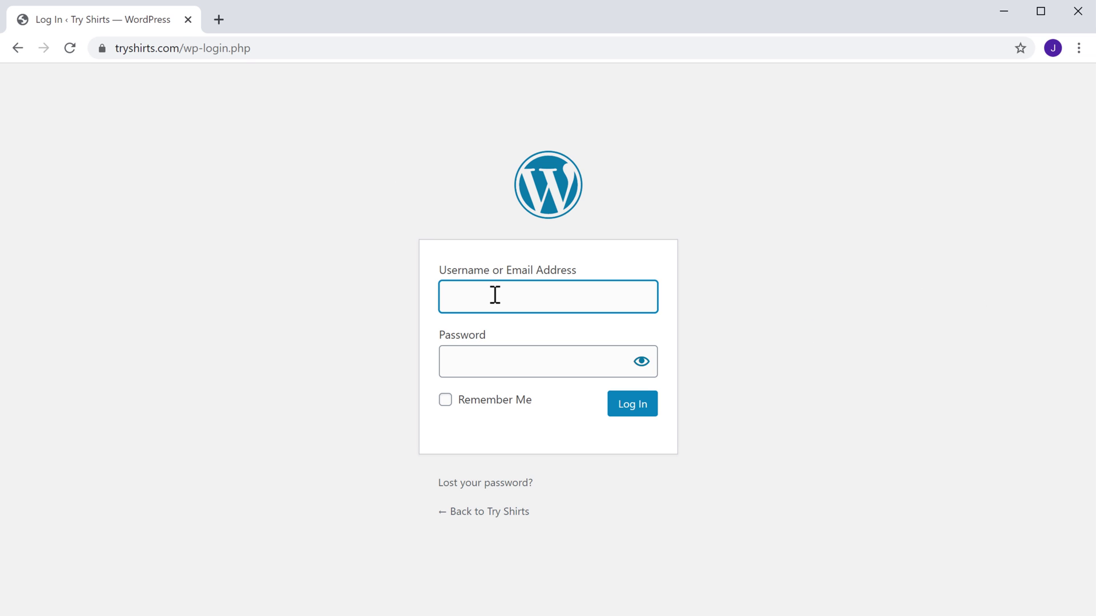
pyautogui.press('Tab')
pyautogui.write('********')
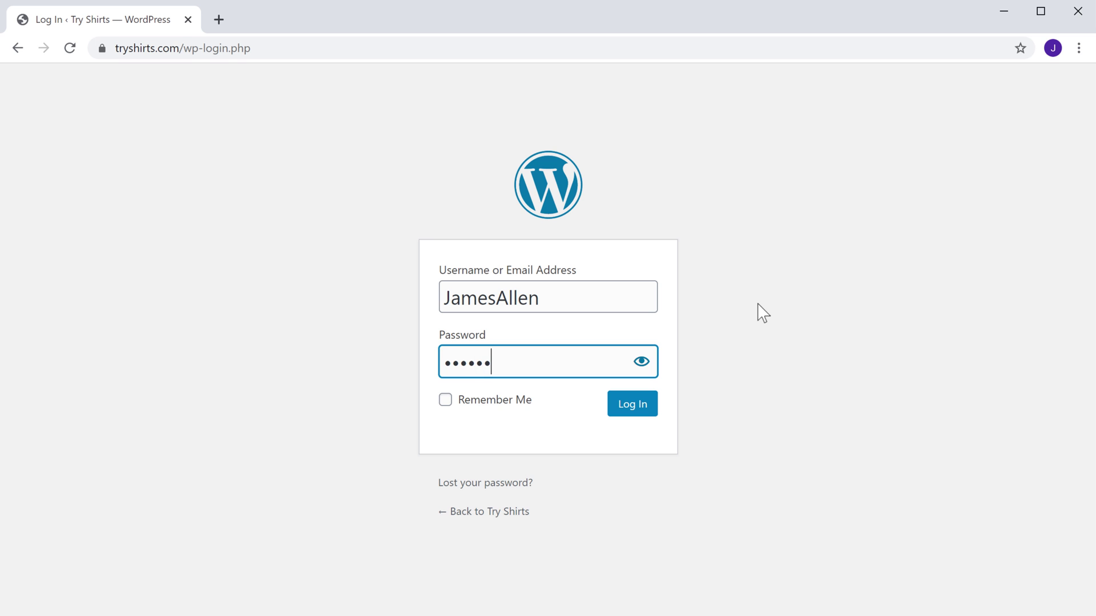
pyautogui.press('Return')
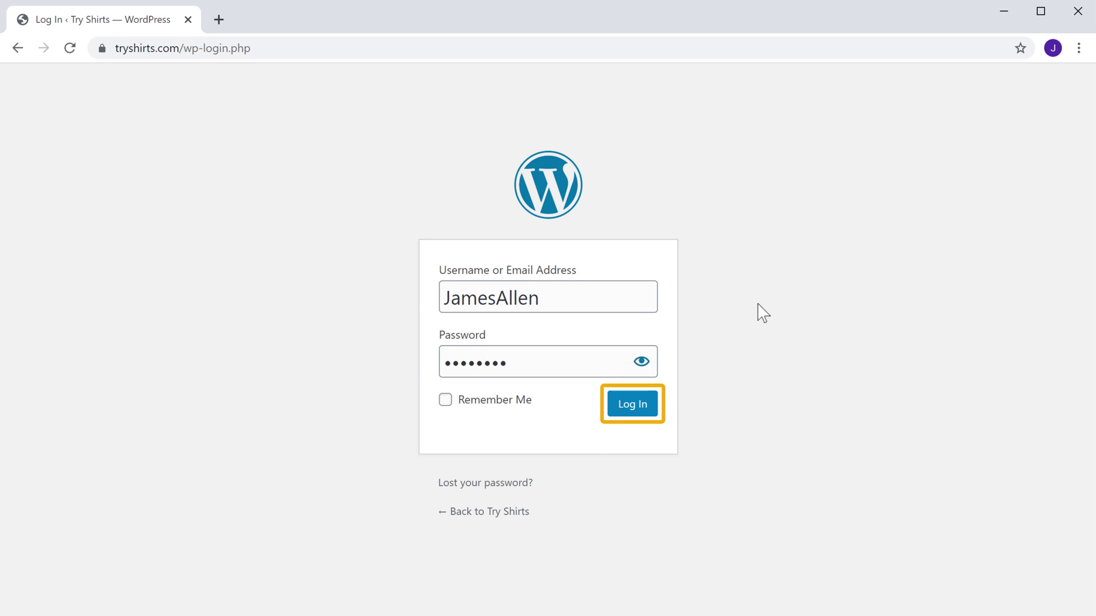
pyautogui.click(629, 409)
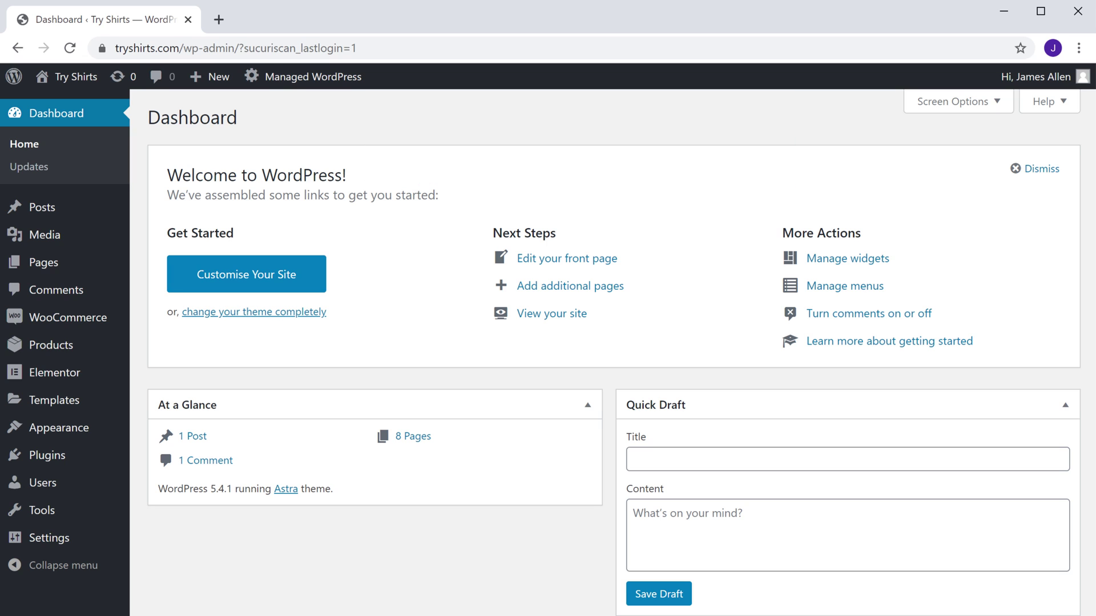
# - Log out using the 'Hi, <user>' account menu in the admin bar
pyautogui.moveTo(1066, 86)
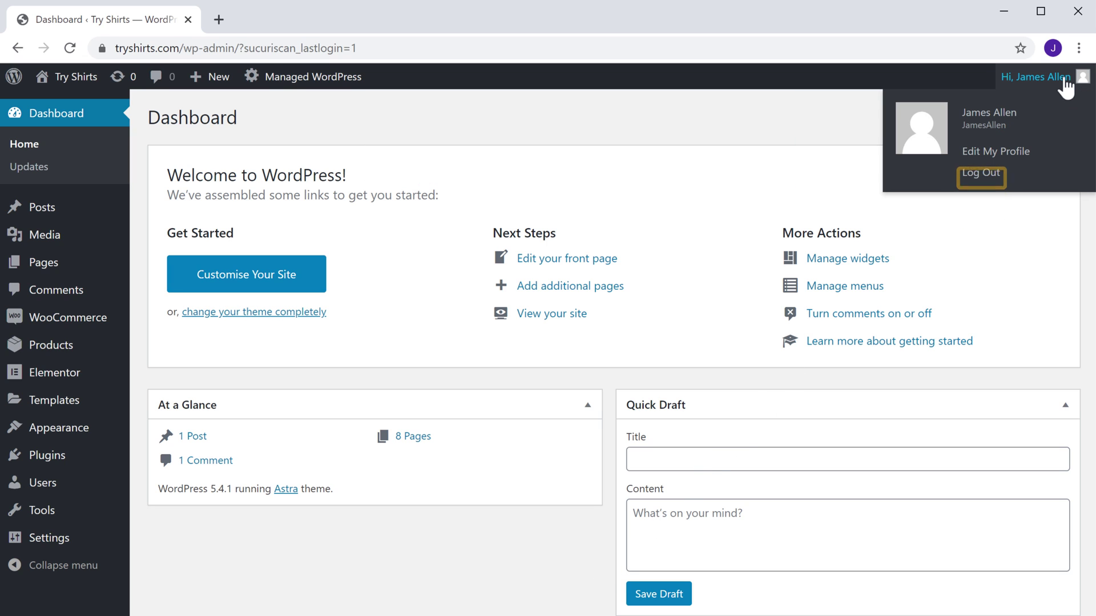
pyautogui.click(972, 178)
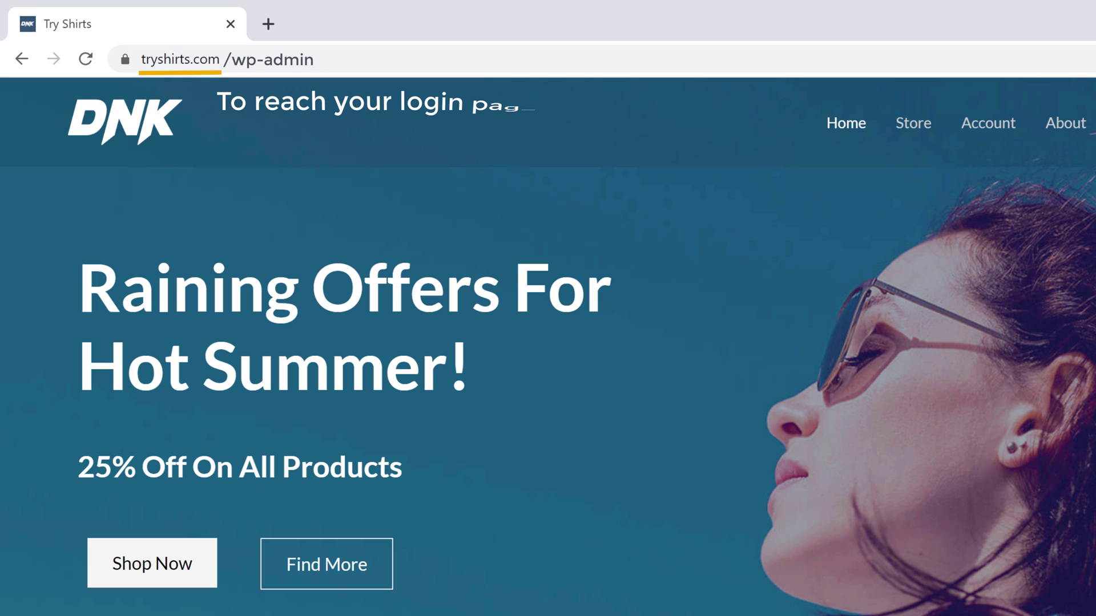
# - Load tryshirts.com/wp-admin to reach the WordPress login page
pyautogui.click(336, 53)
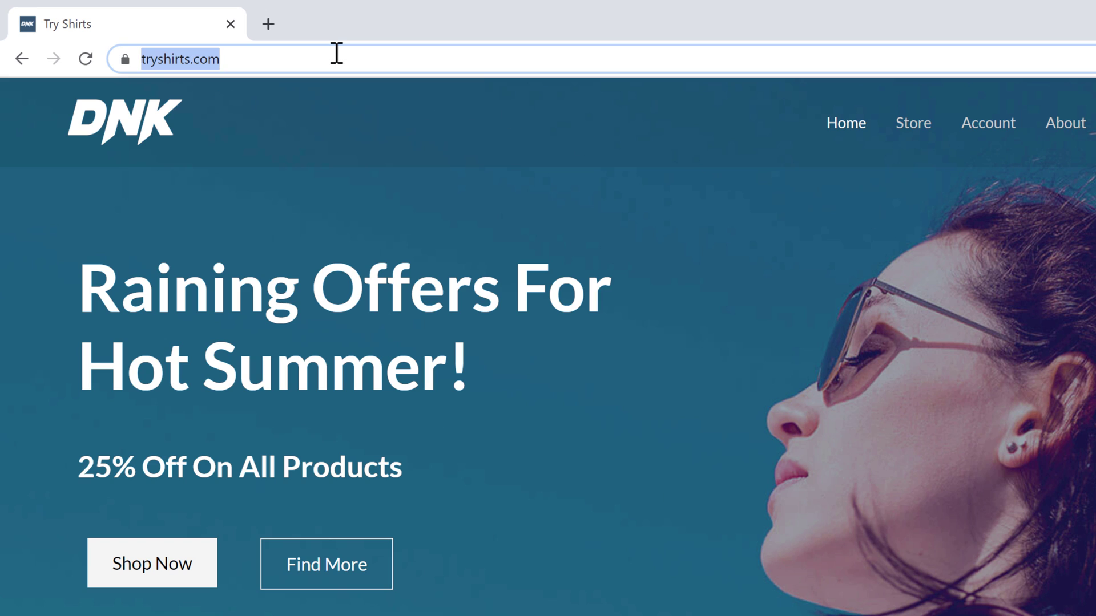
pyautogui.click(337, 53)
pyautogui.write('/wp-admin')
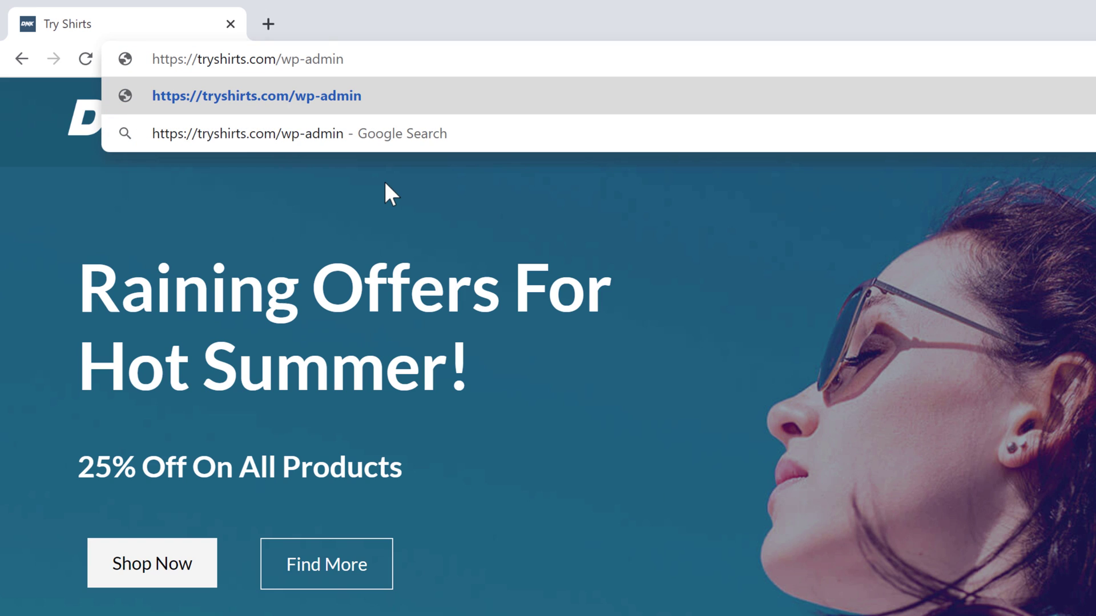
pyautogui.press('Return')
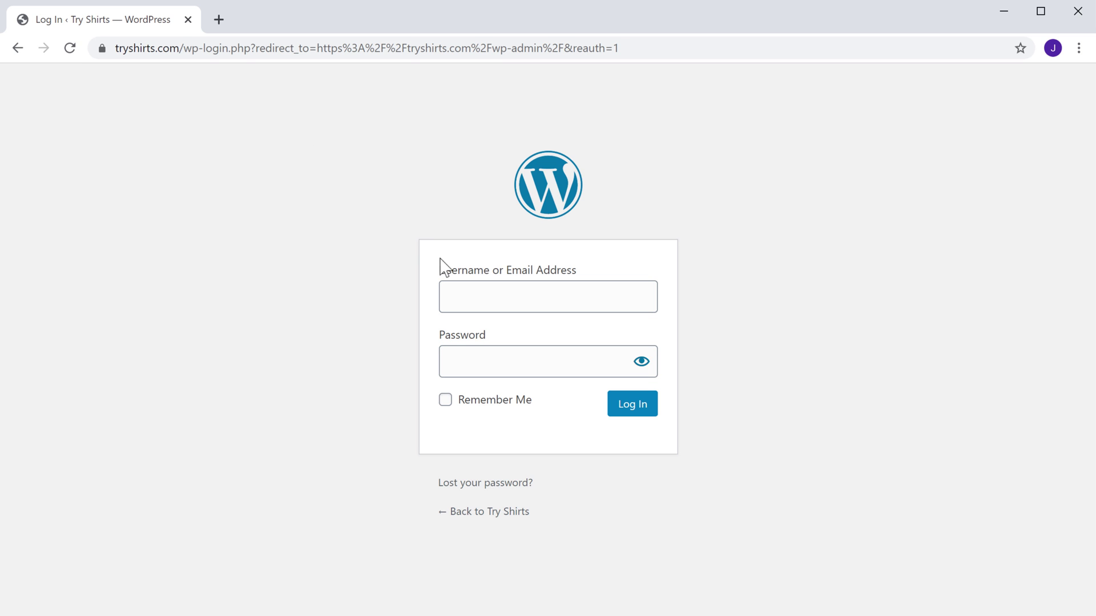
# - Submit the admin account's username and password on the login form
pyautogui.click(450, 291)
pyautogui.press('Tab')
pyautogui.write('••••••••')
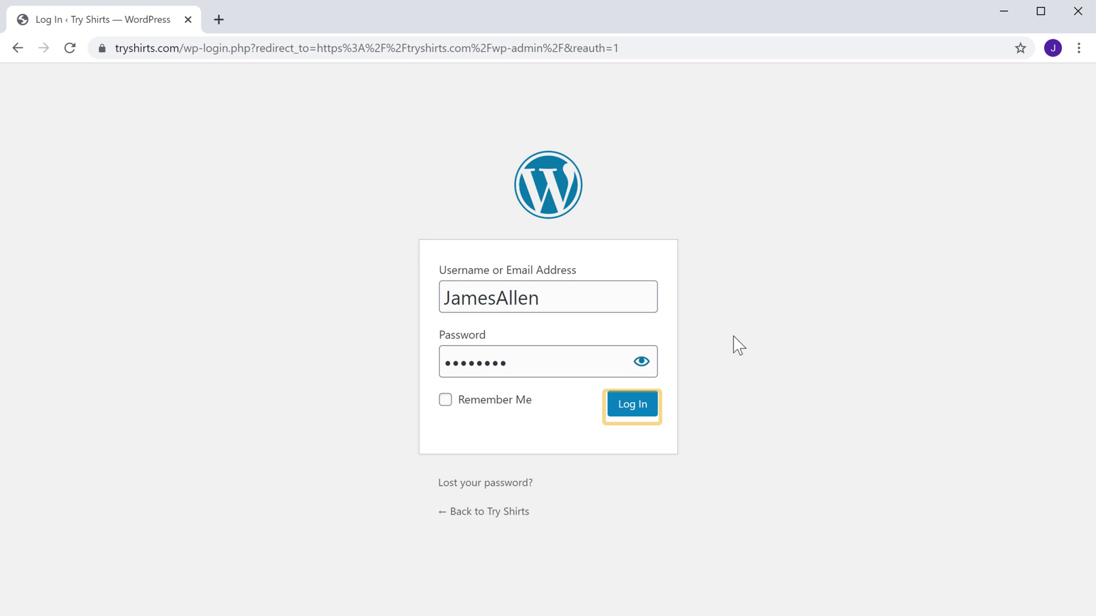
pyautogui.click(631, 408)
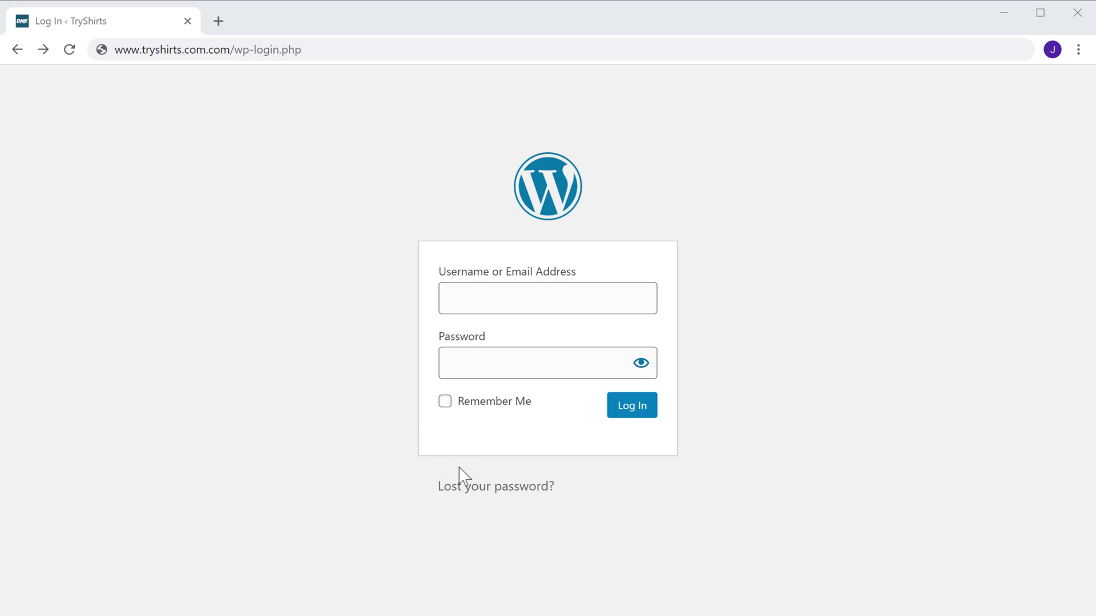
# - Request a new password for the account's email address via 'Lost your password?'
pyautogui.click(472, 490)
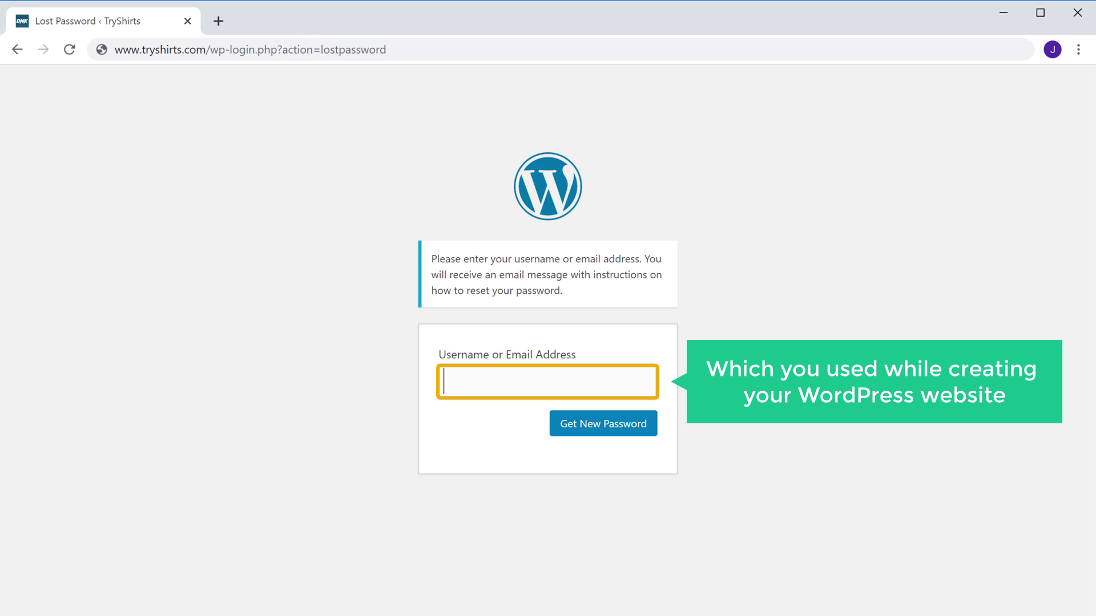
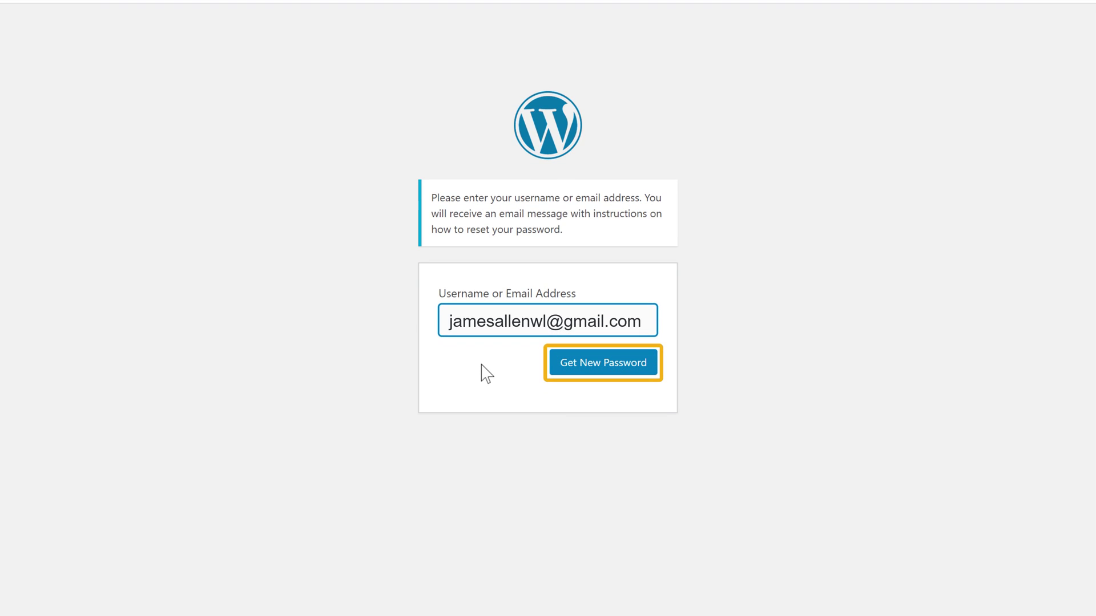
pyautogui.click(588, 369)
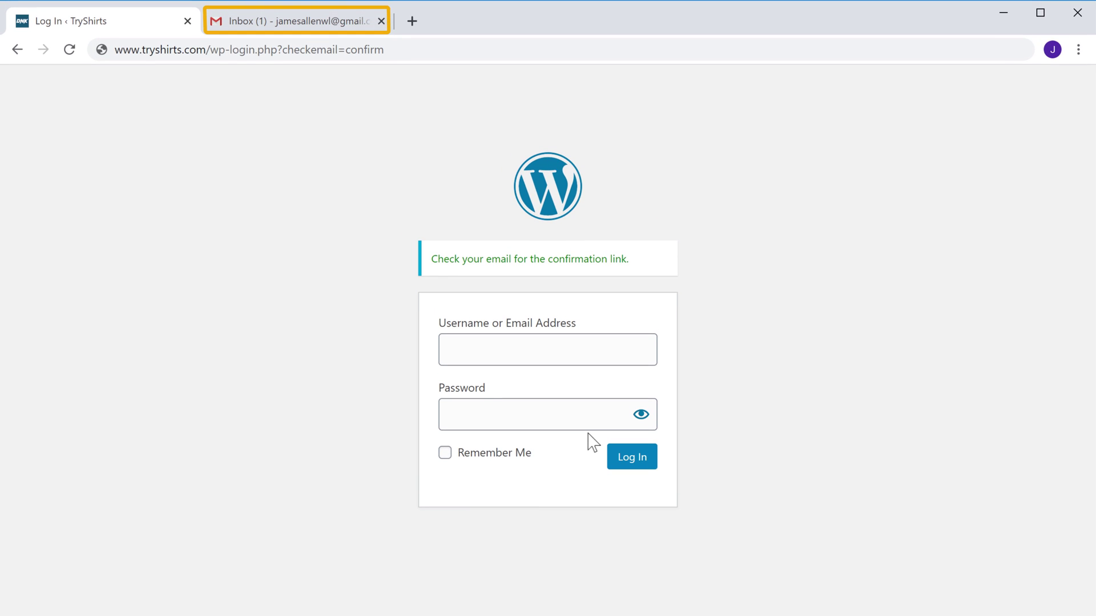
# - Open the TryShirts Password Reset email in Gmail and follow its reset URL
pyautogui.click(306, 25)
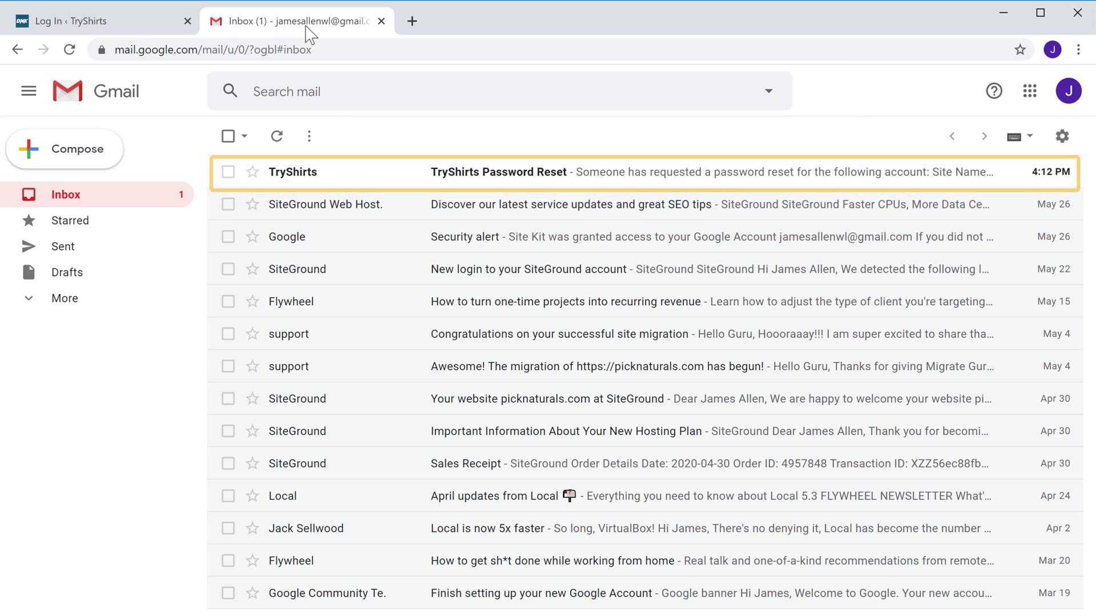
pyautogui.click(457, 172)
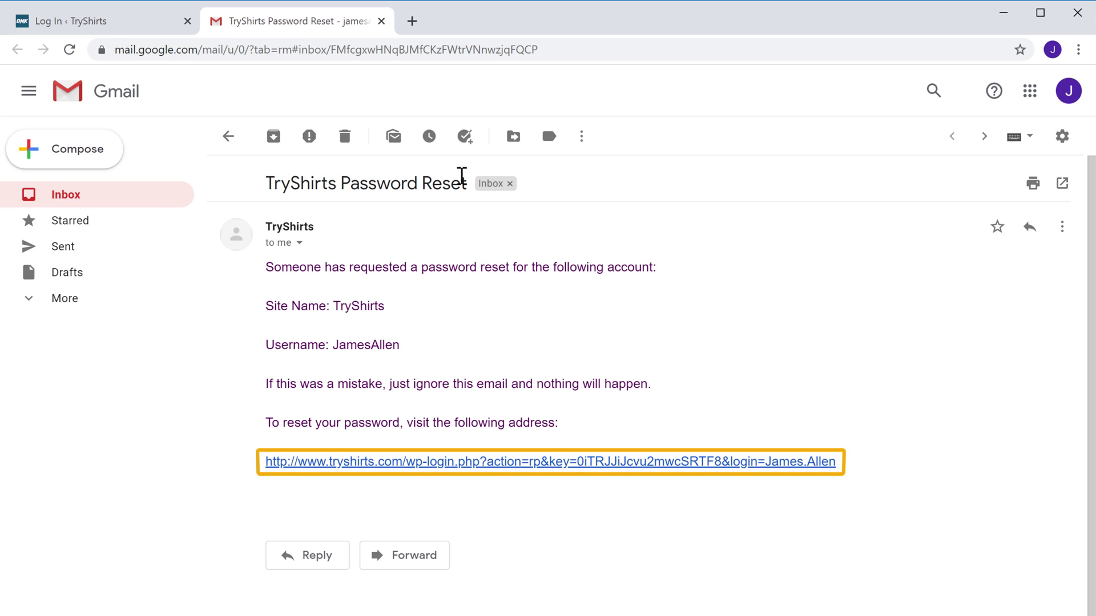
pyautogui.click(350, 462)
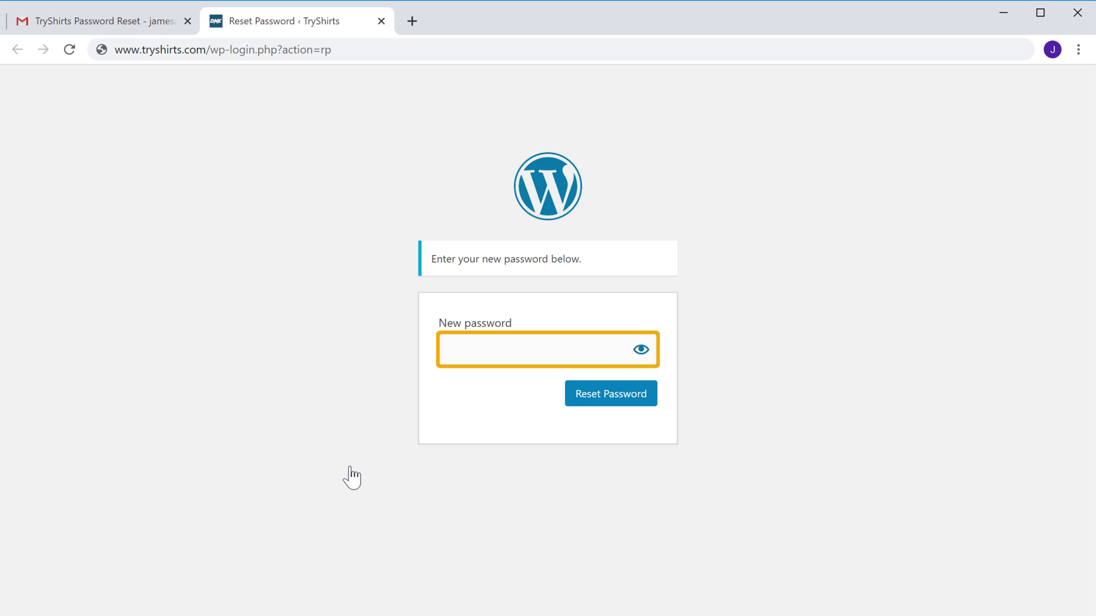
# - Enter a new password for the admin account and confirm with Reset Password
pyautogui.click(516, 347)
pyautogui.write('•')
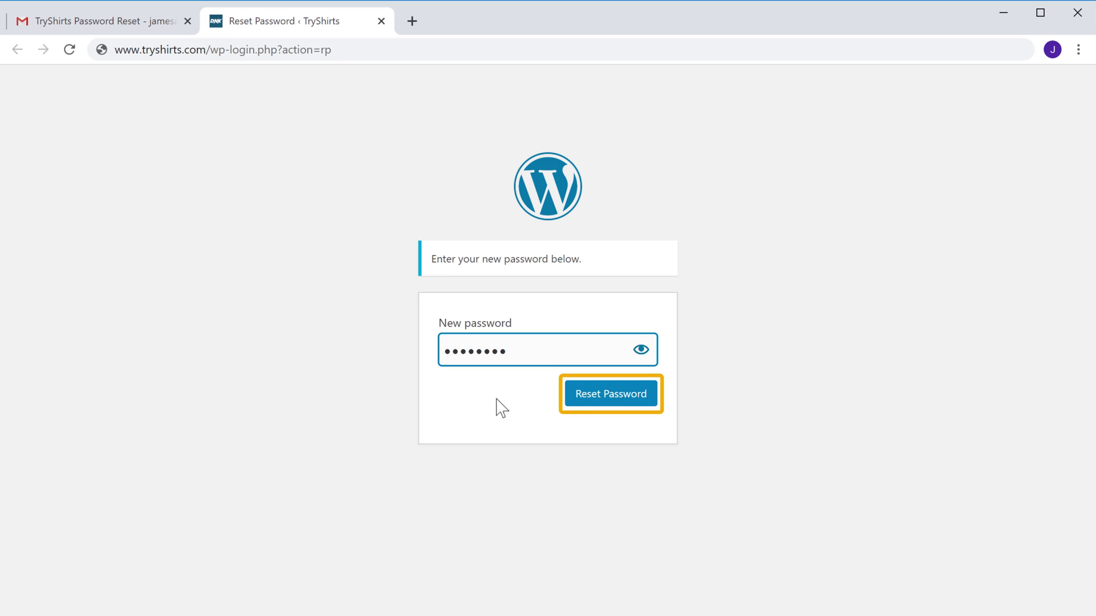
pyautogui.click(593, 402)
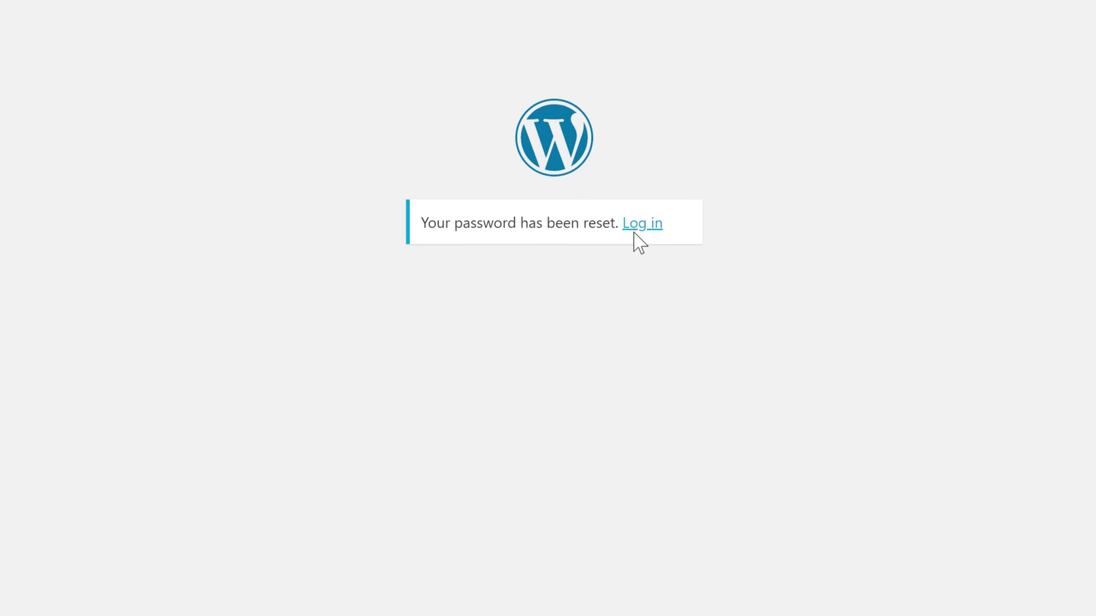
# - Return to the login form and sign in with the admin username and new password
pyautogui.click(621, 264)
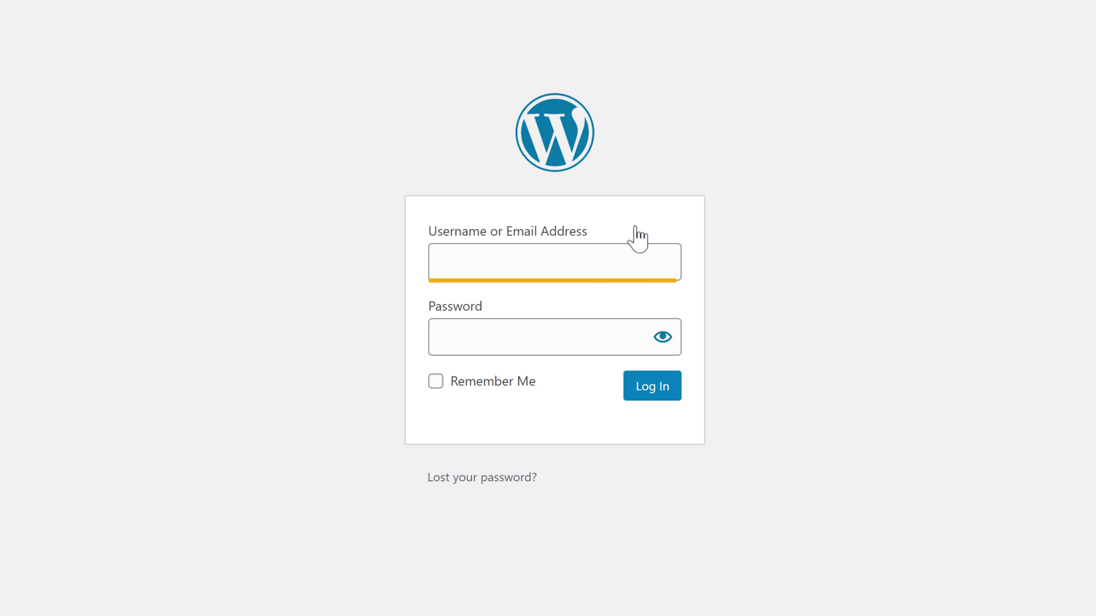
pyautogui.click(542, 259)
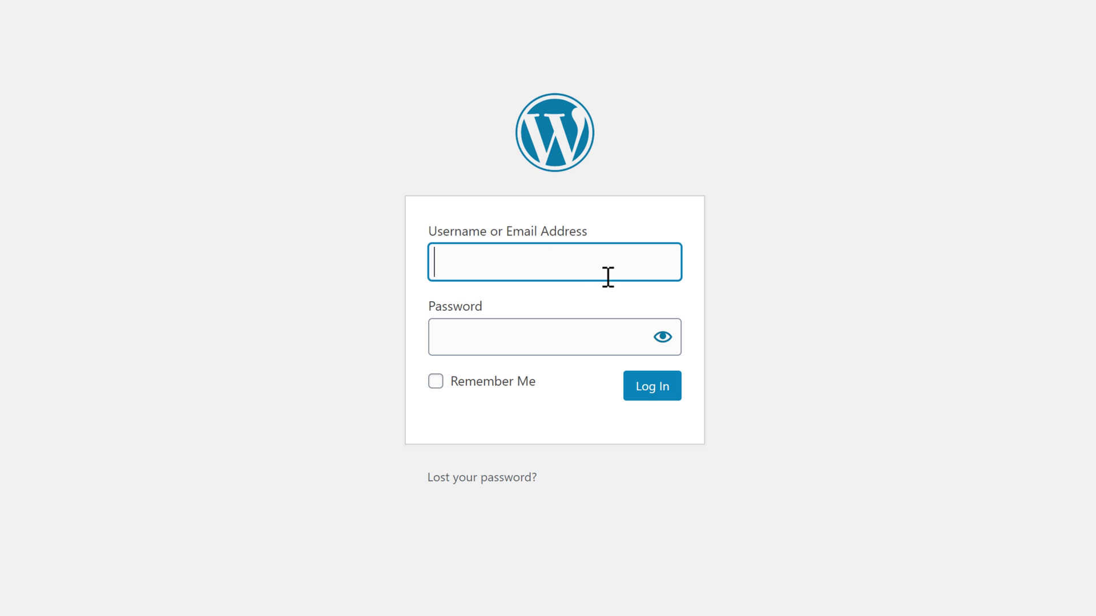
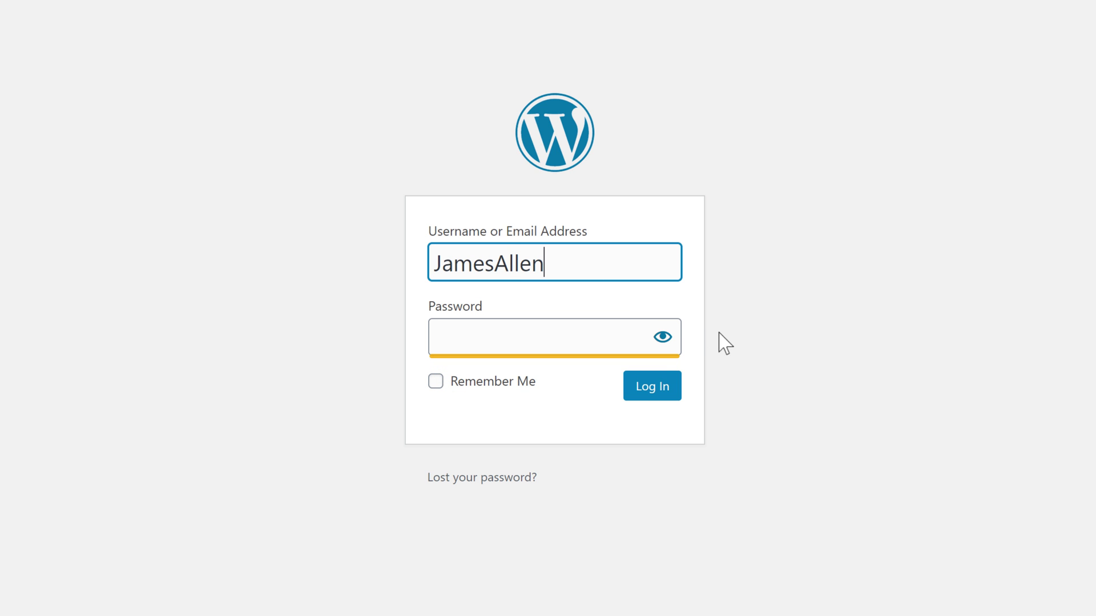
pyautogui.press('Tab')
pyautogui.write('********')
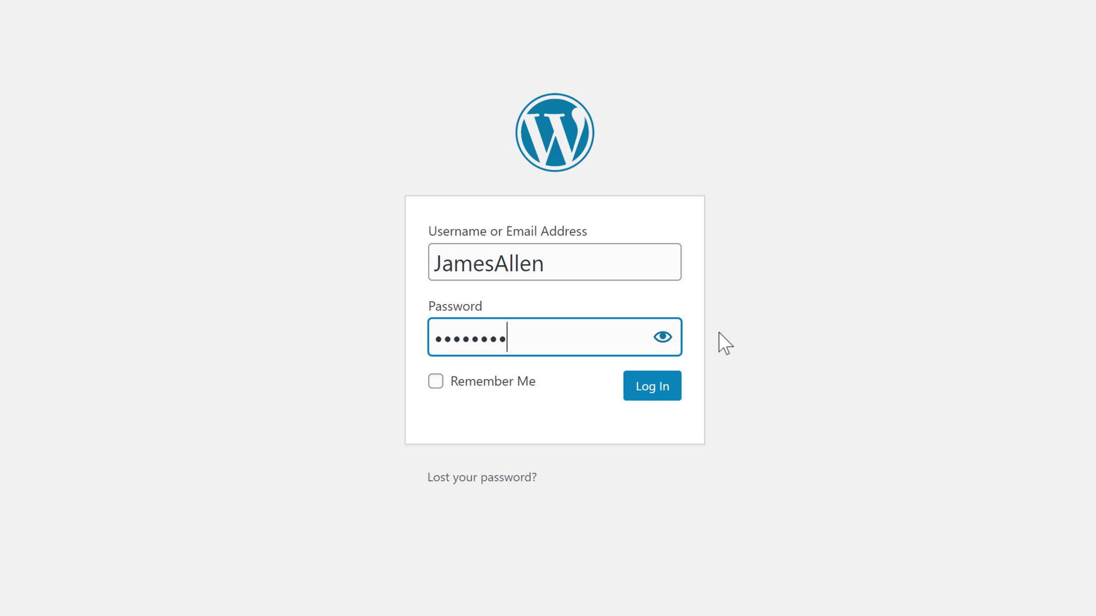
pyautogui.click(646, 396)
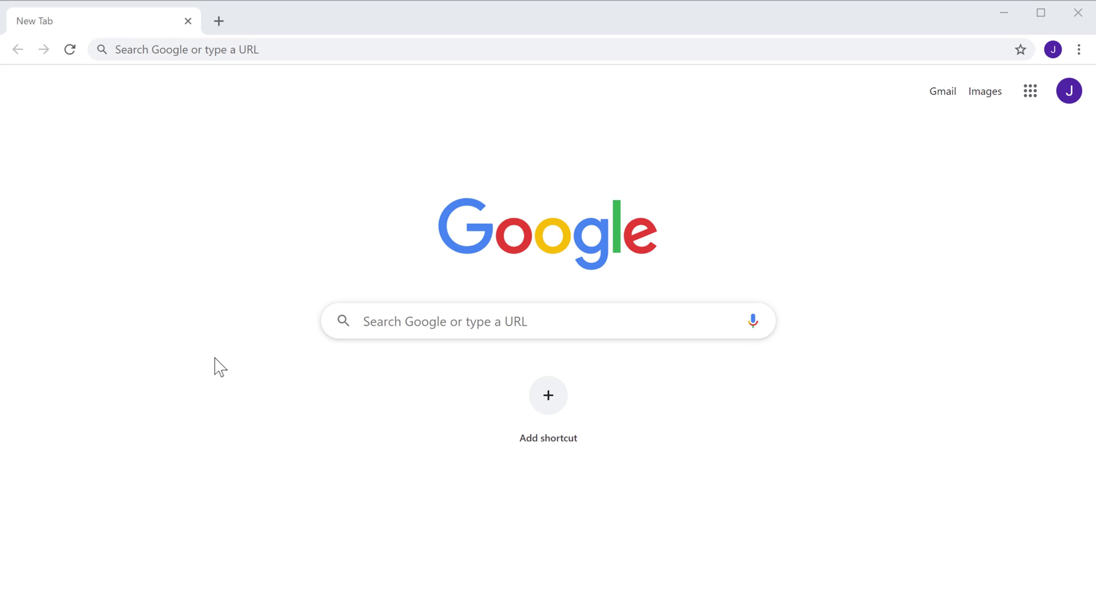
# - Load godaddy.com and go to its Sign In page
pyautogui.click(315, 46)
pyautogui.write('go')
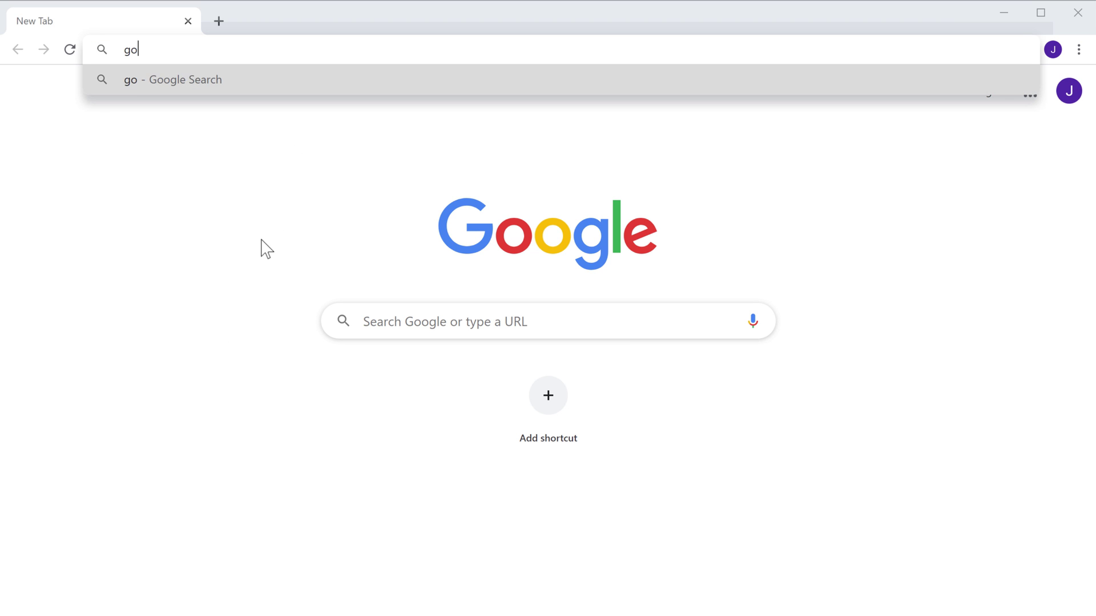
pyautogui.write('daddy.com')
pyautogui.press('Return')
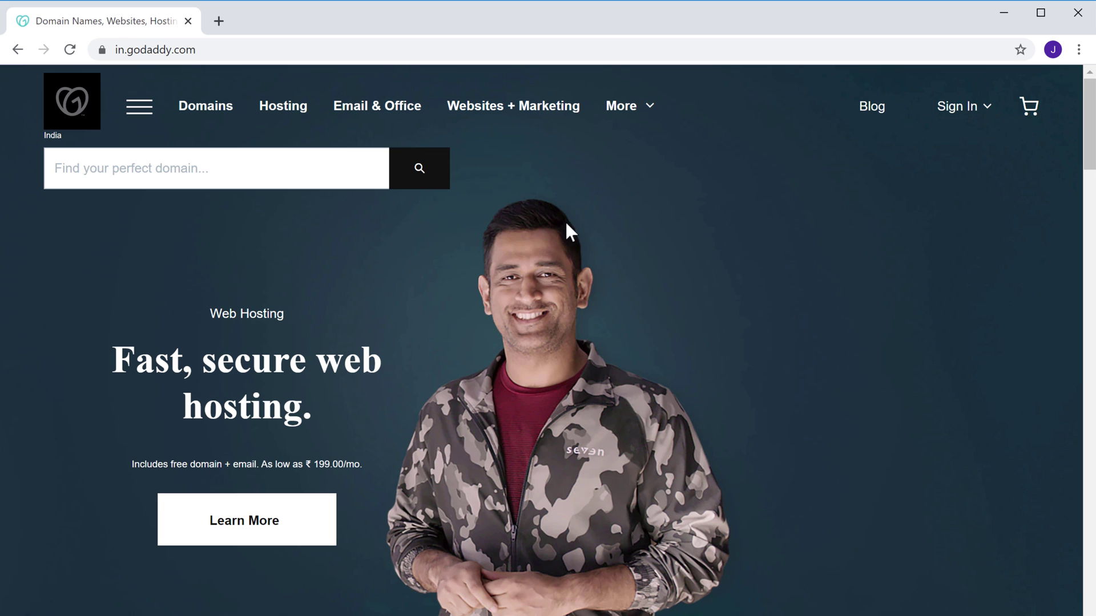
pyautogui.click(950, 110)
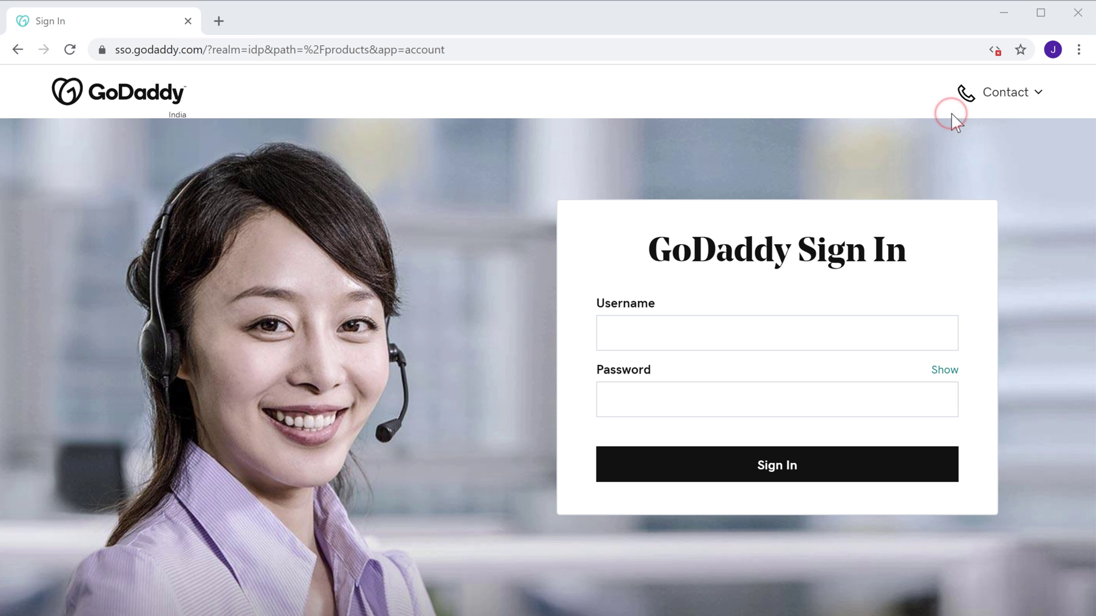
# - Sign in to the GoDaddy hosting account with its username and password
pyautogui.click(717, 332)
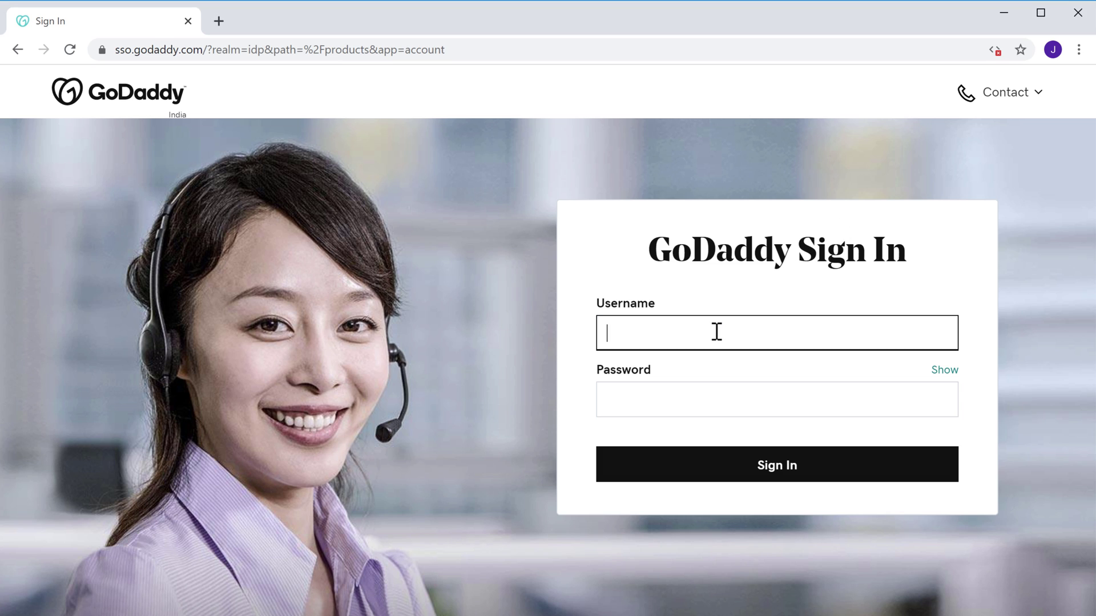
pyautogui.press('Tab')
pyautogui.write('•')
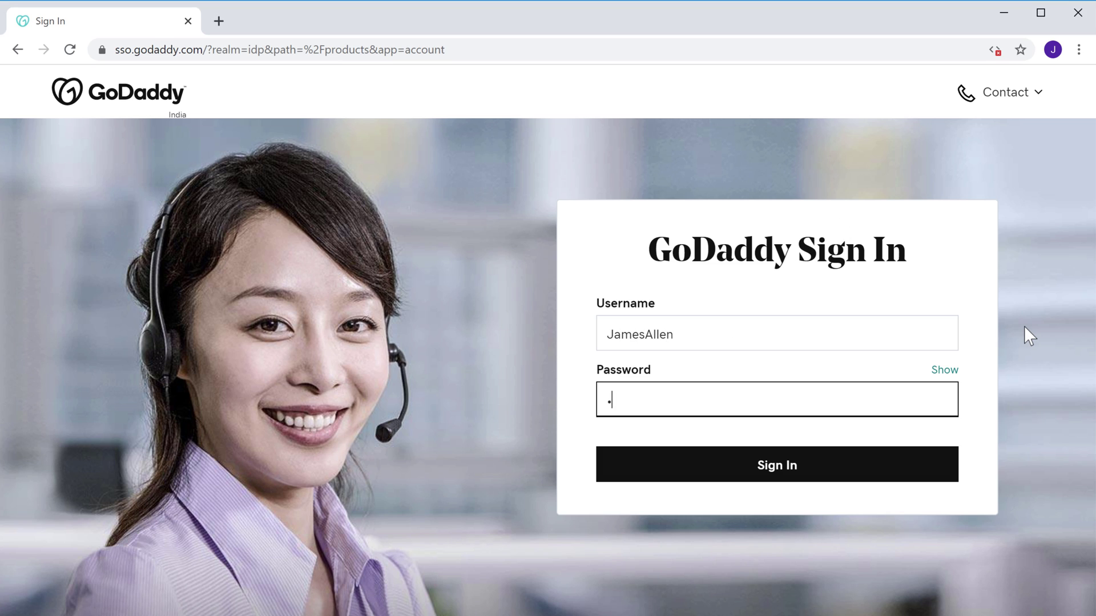
pyautogui.write('••••••••')
pyautogui.click(1024, 326)
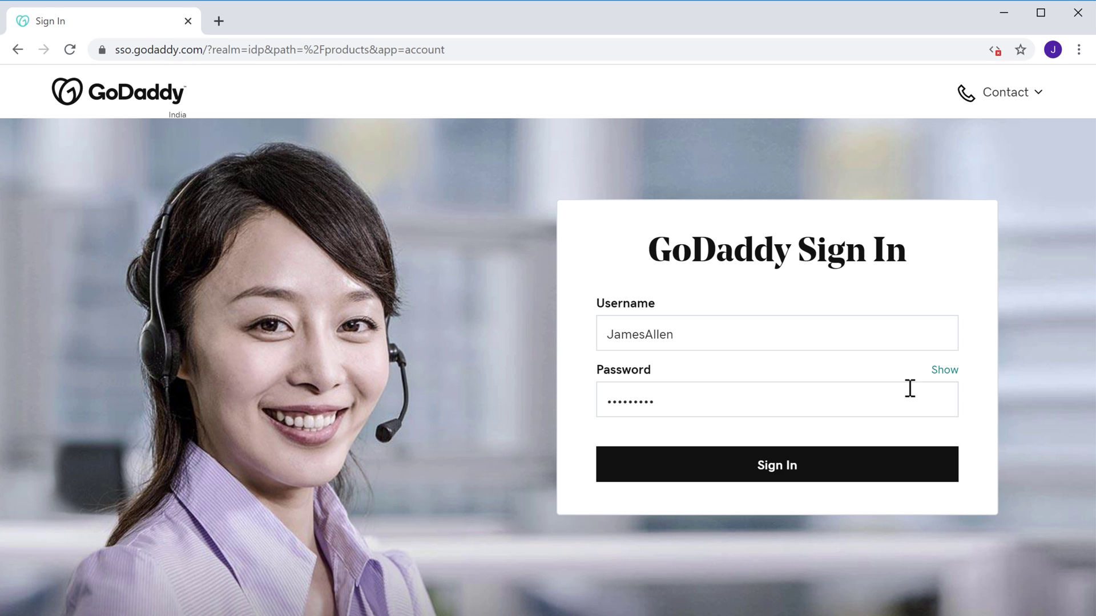
pyautogui.click(768, 473)
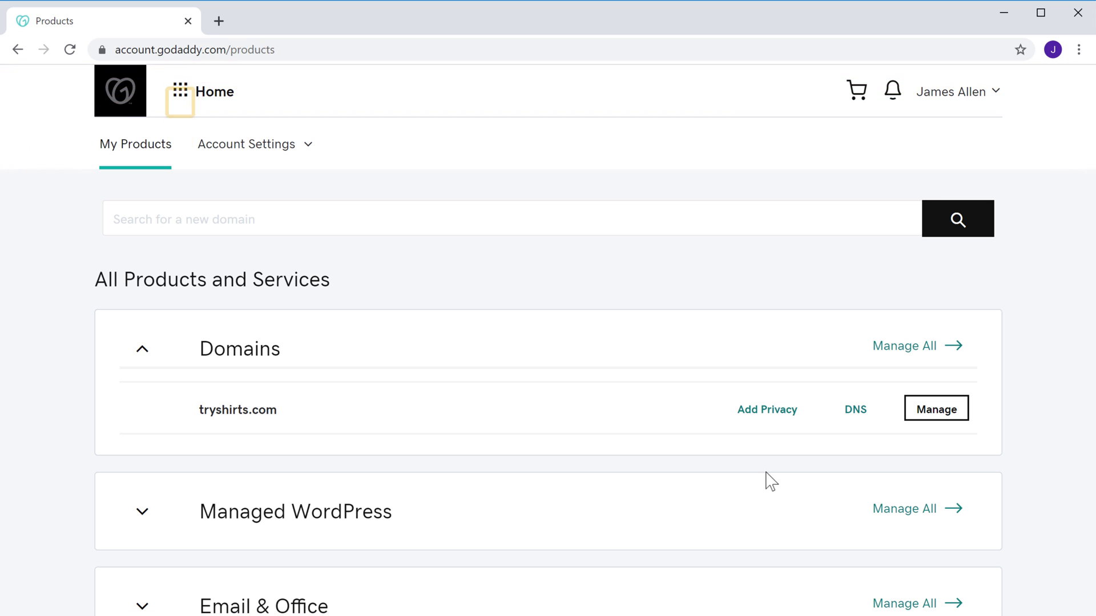
# - Under Hosting & WordPress, choose WP Admin for the tryshirts.com site
pyautogui.click(180, 95)
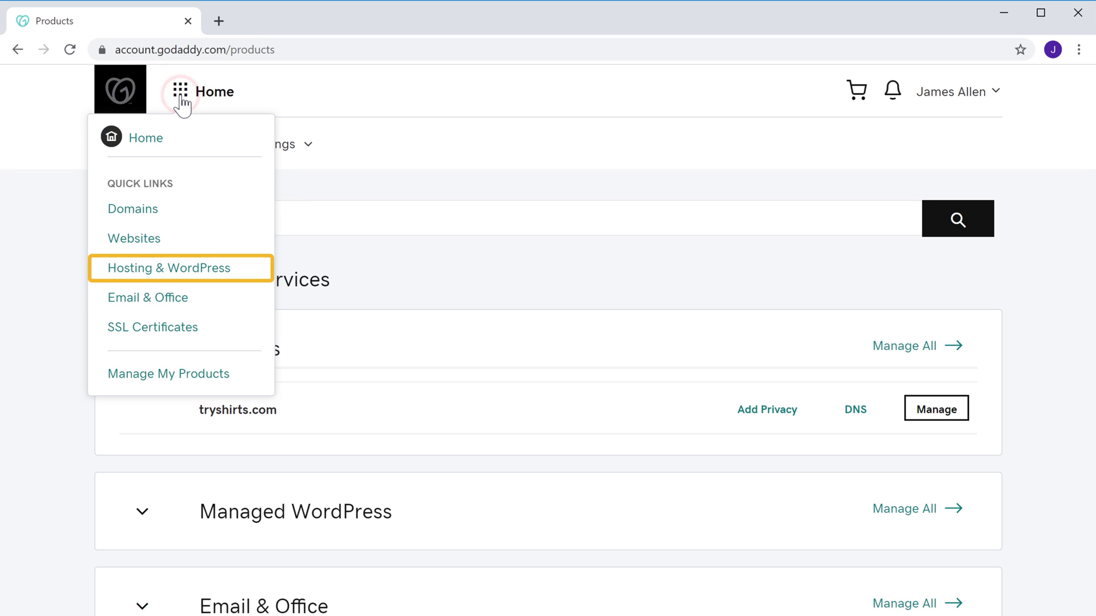
pyautogui.click(130, 273)
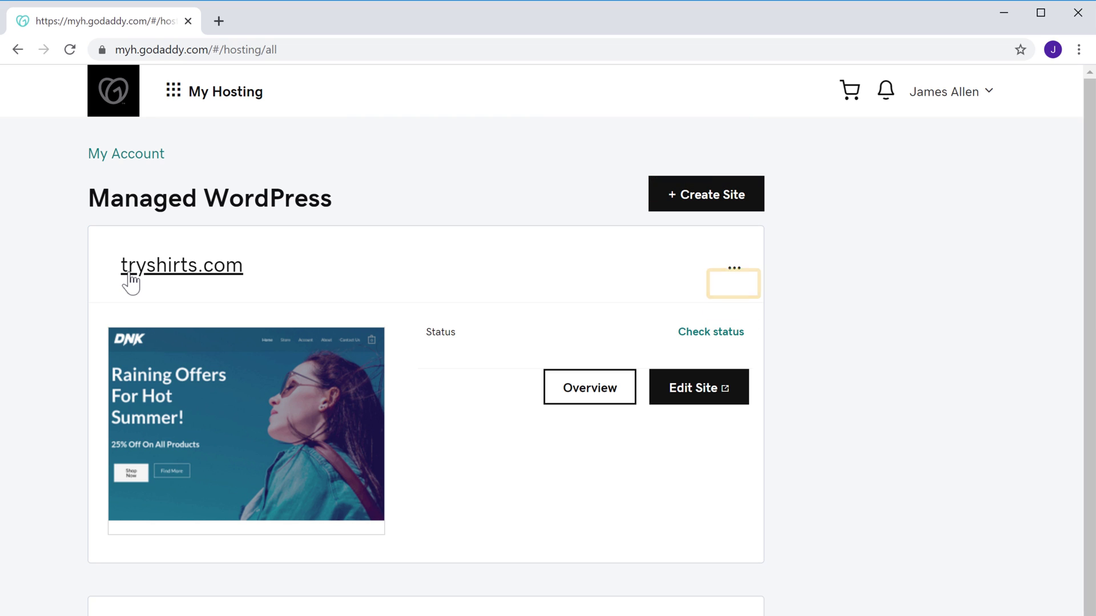
pyautogui.click(734, 274)
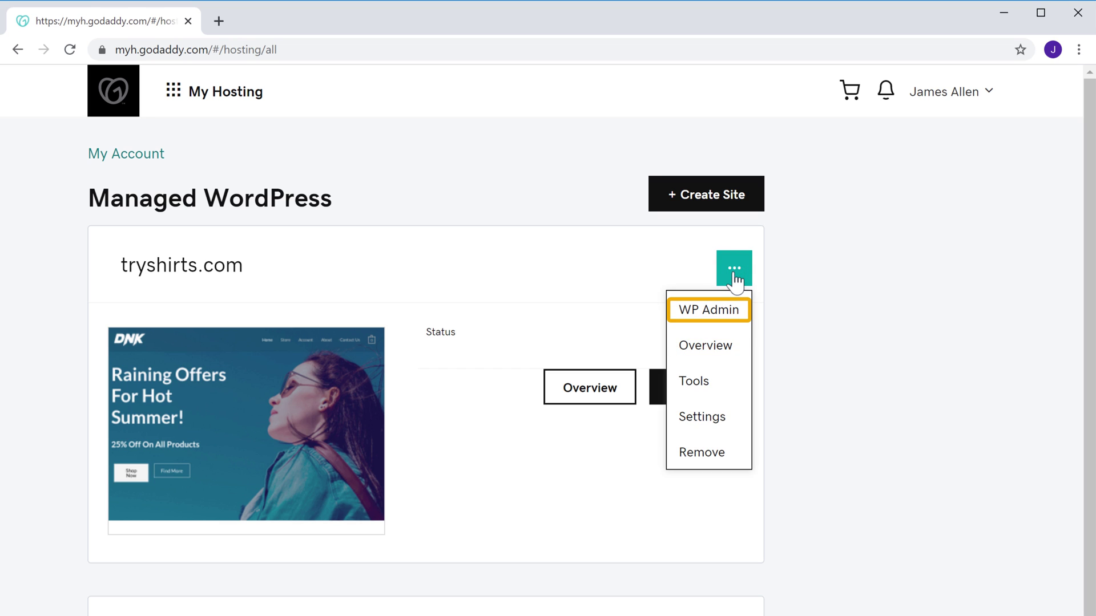
pyautogui.click(712, 317)
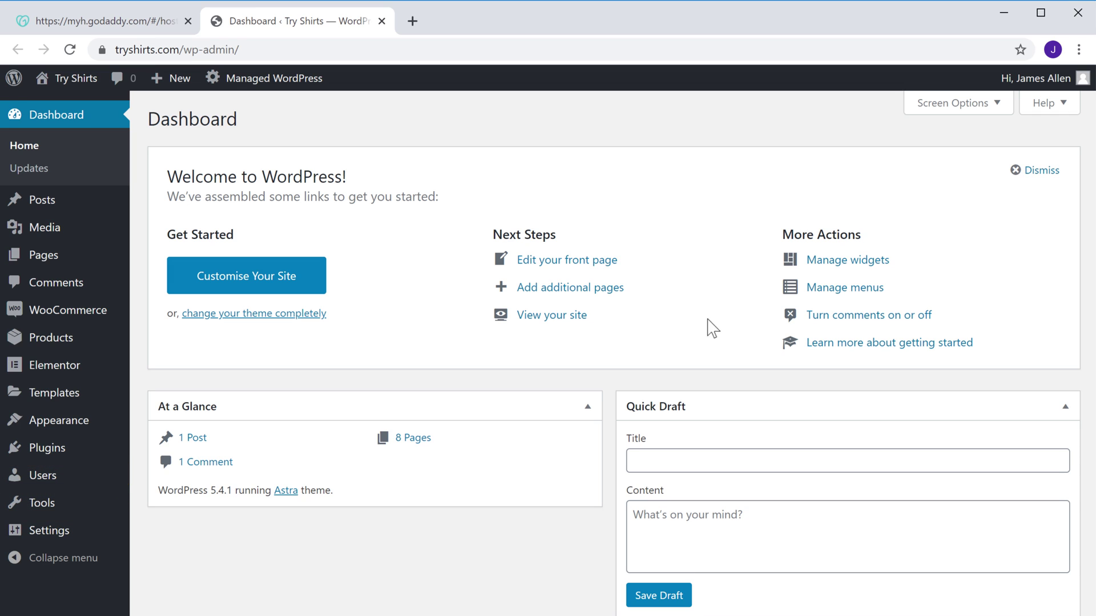
pyautogui.moveTo(44, 488)
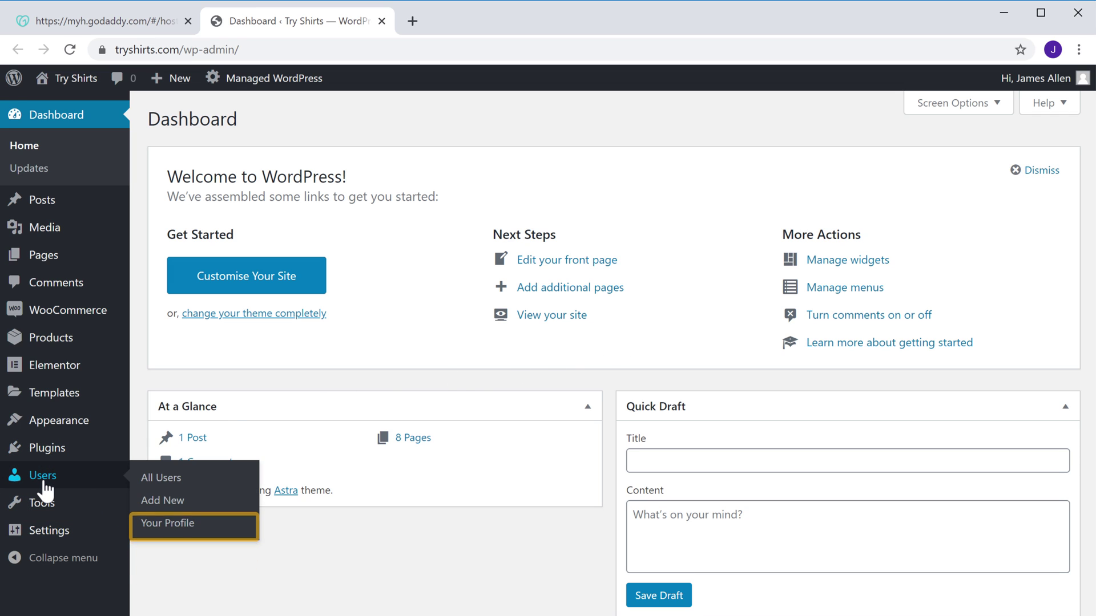
# - On Your Profile, replace the generated password with your own strong password and update the profile
pyautogui.click(152, 526)
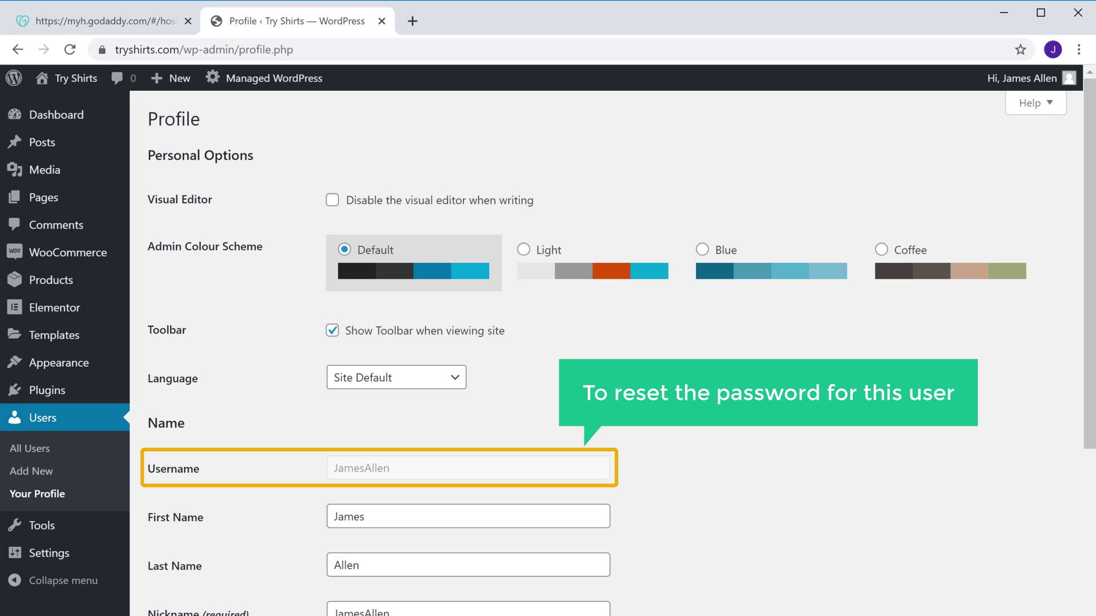
pyautogui.scroll(-15, 605, 343)
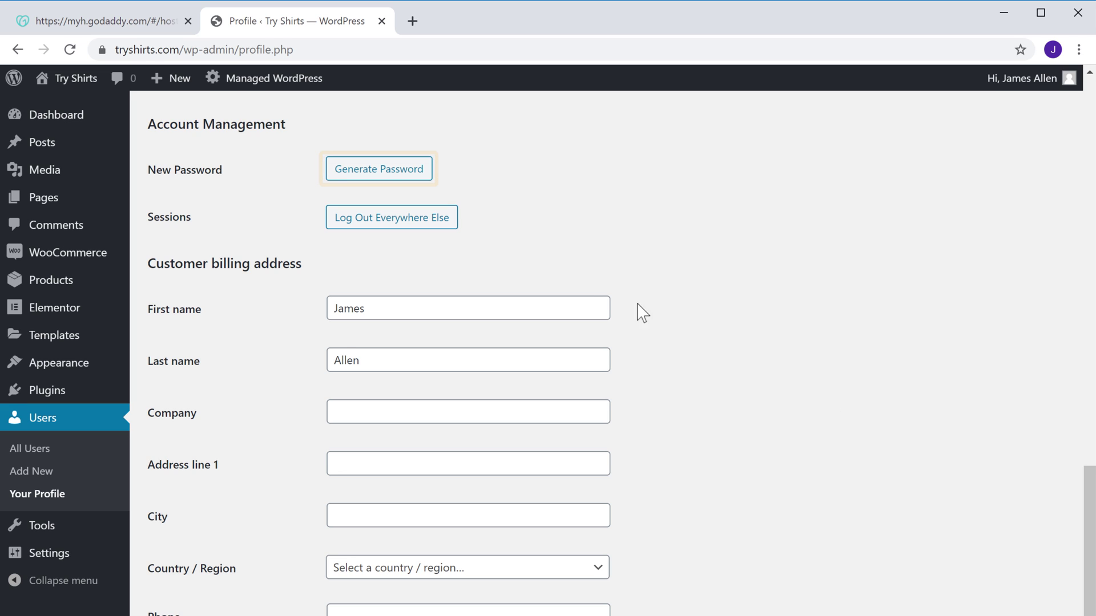
pyautogui.click(395, 171)
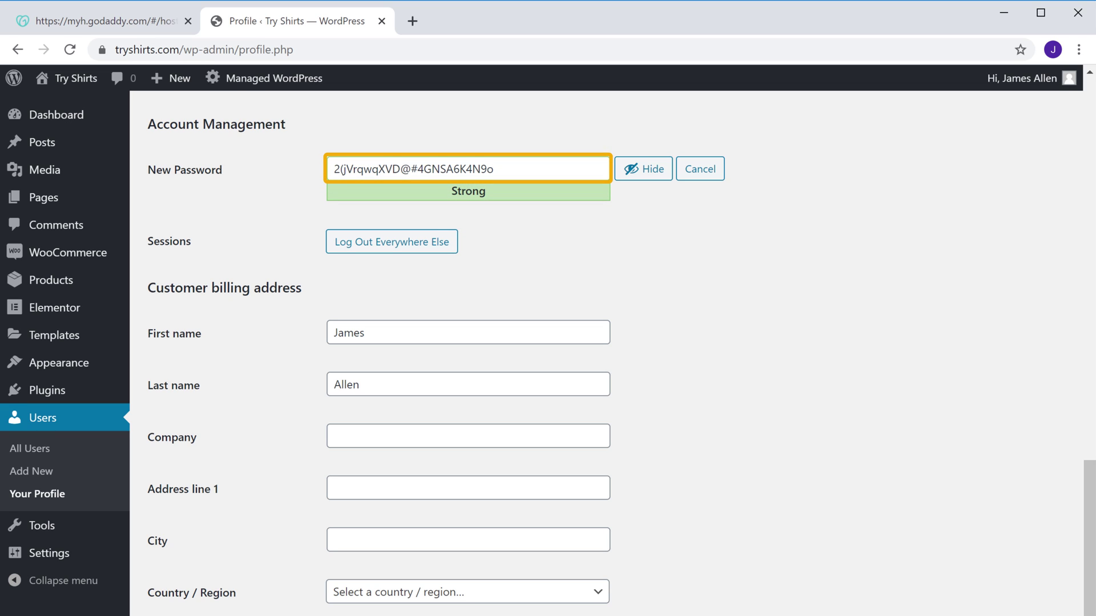
pyautogui.tripleClick(507, 169)
pyautogui.press('BackSpace')
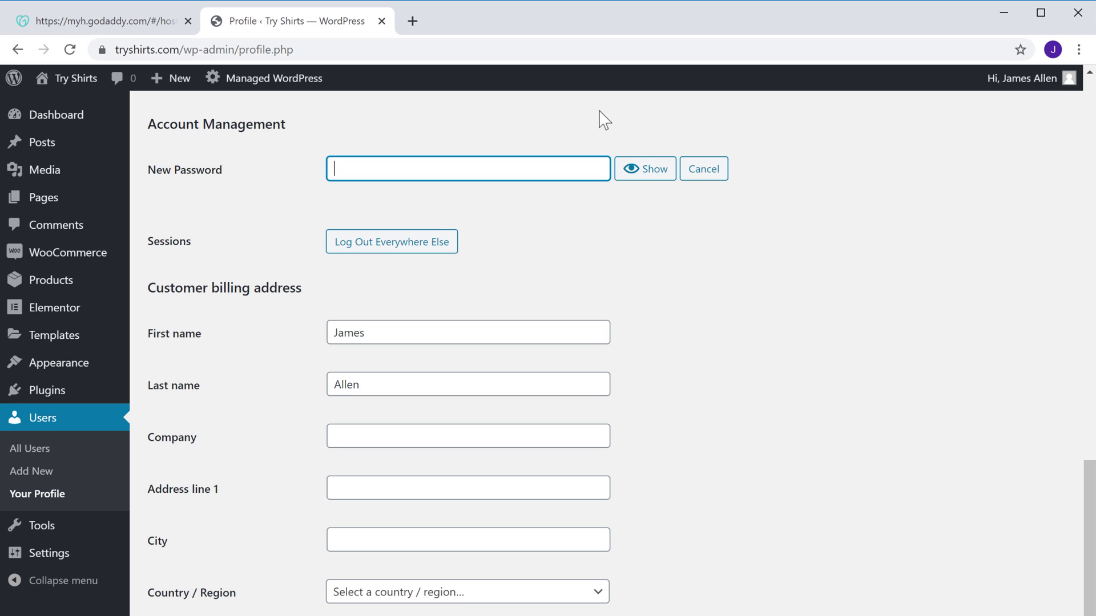
pyautogui.write('•••••••••••••••••••')
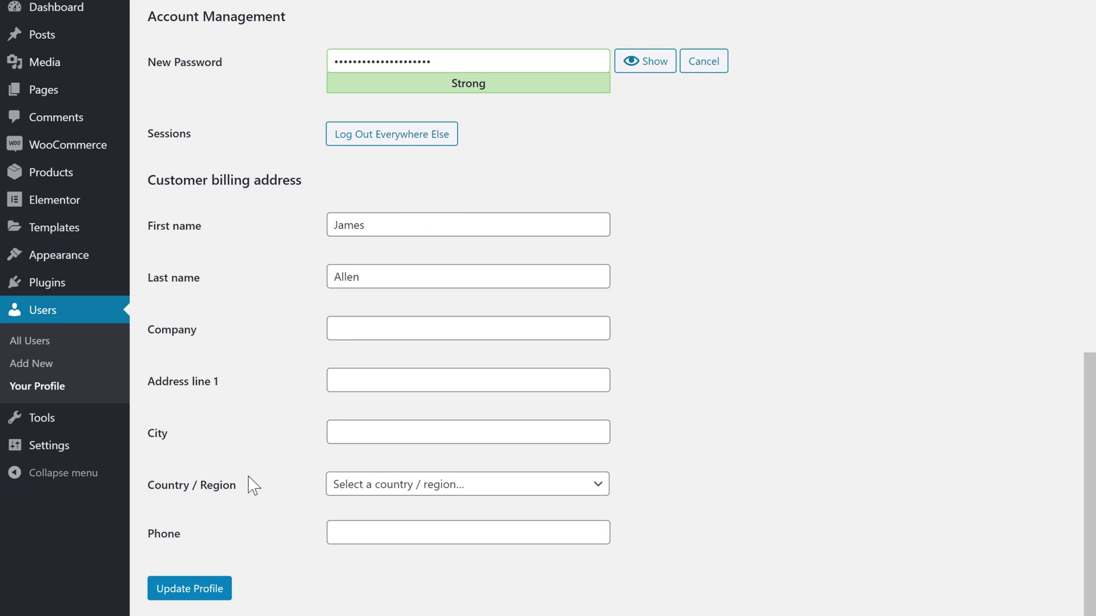
pyautogui.click(176, 597)
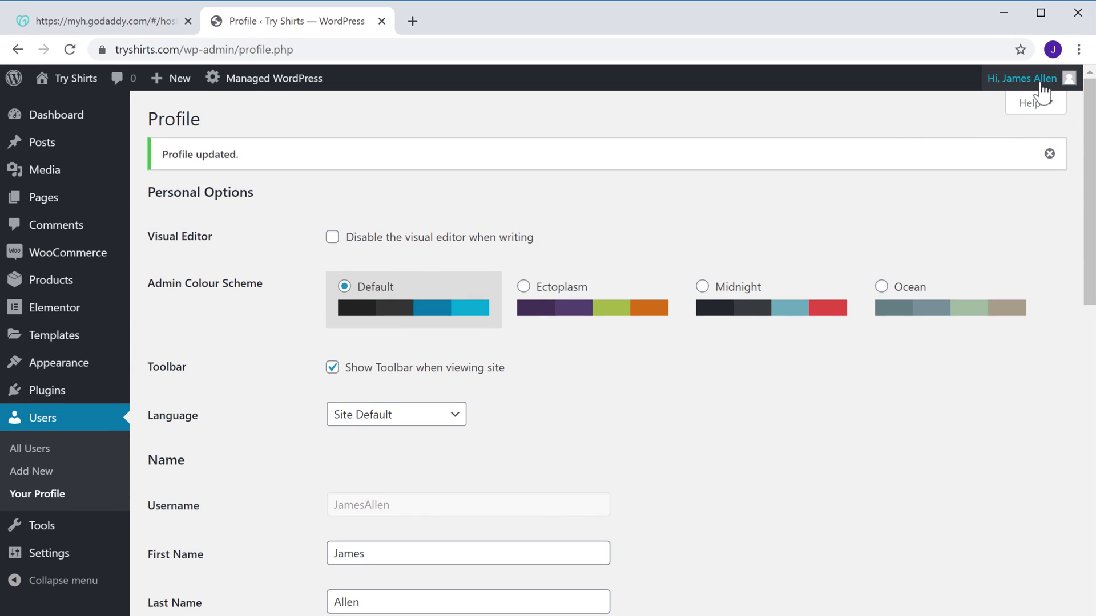
# - Log out of the admin, then log back in with the admin username and new password
pyautogui.moveTo(1042, 90)
pyautogui.click(958, 179)
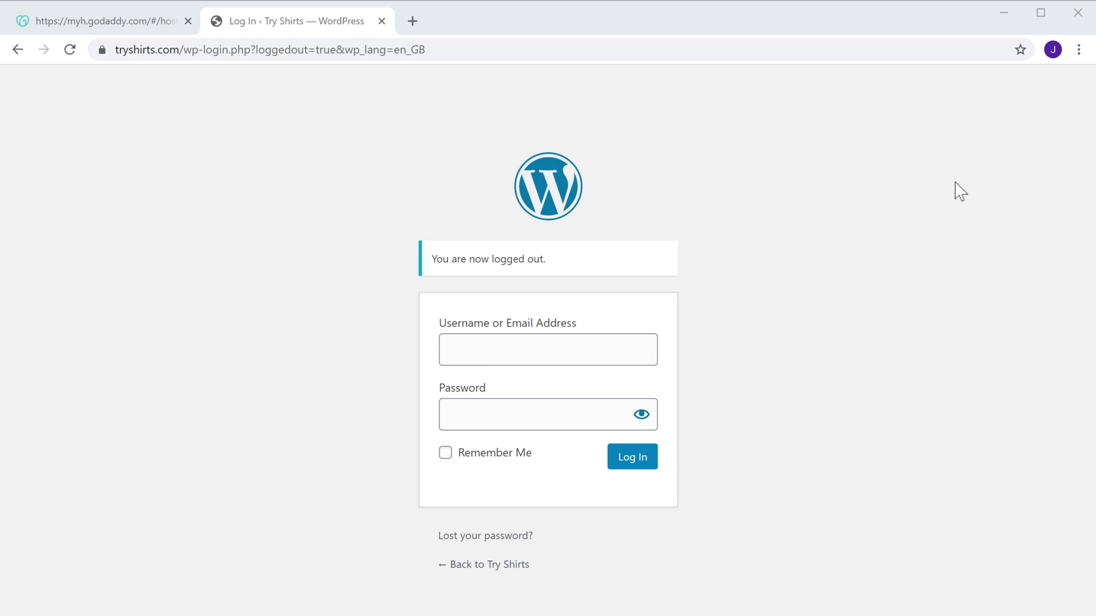
pyautogui.click(557, 348)
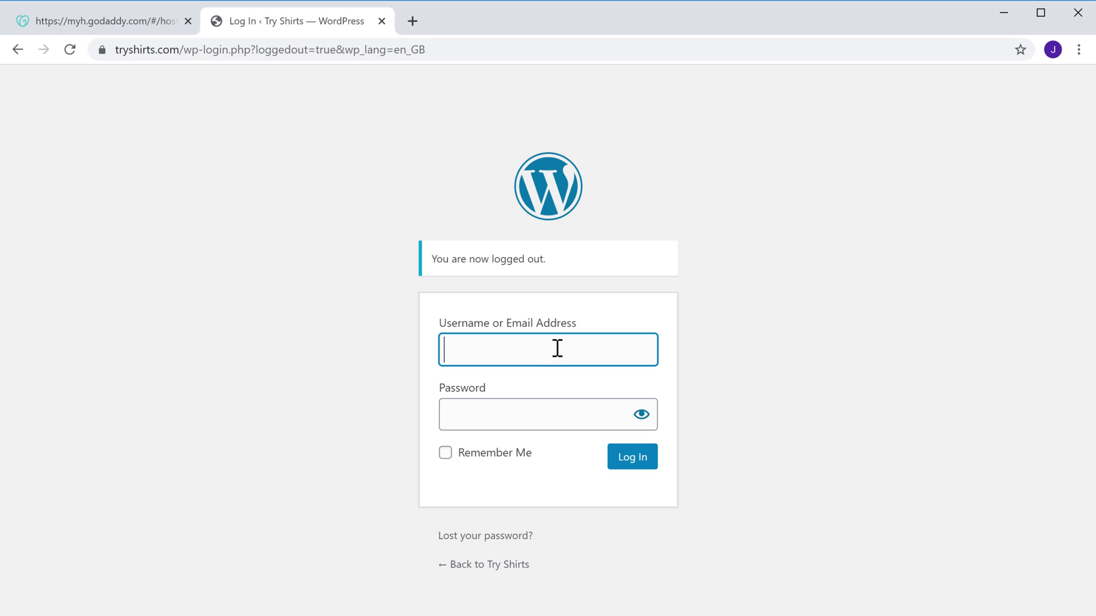
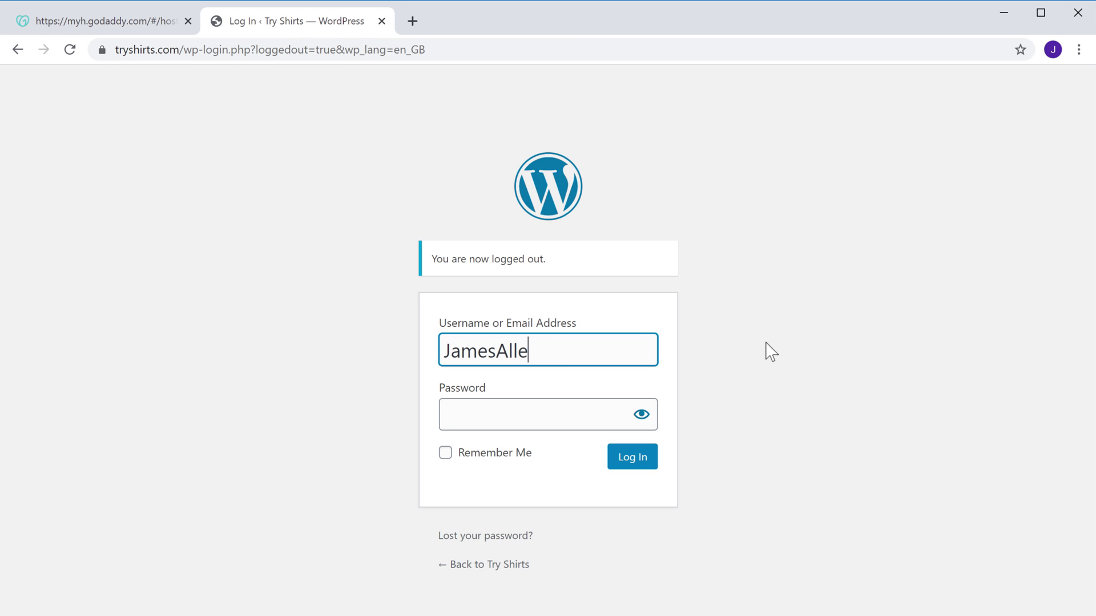
pyautogui.press('Tab')
pyautogui.write('••••••••••••••')
pyautogui.press('Tab')
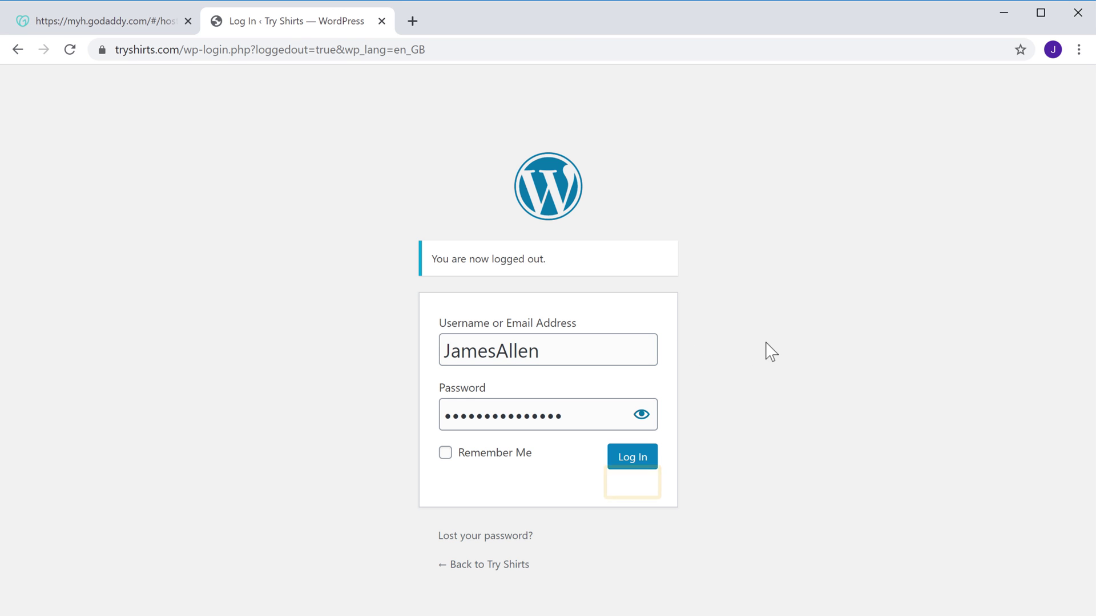
pyautogui.click(628, 458)
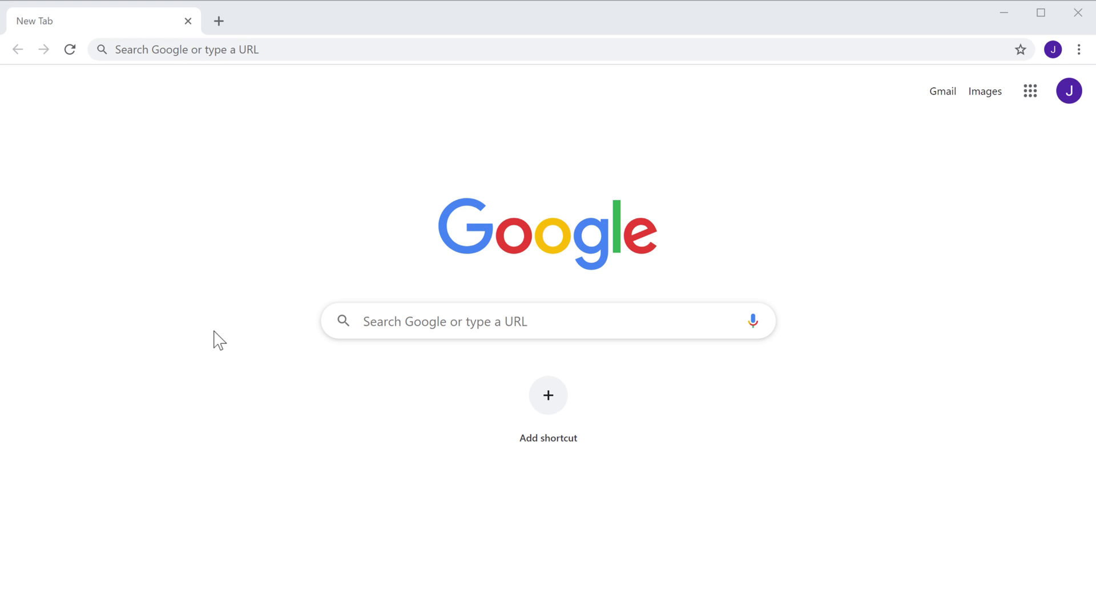
# - Load the tryshirts.com site in Chrome
pyautogui.click(298, 50)
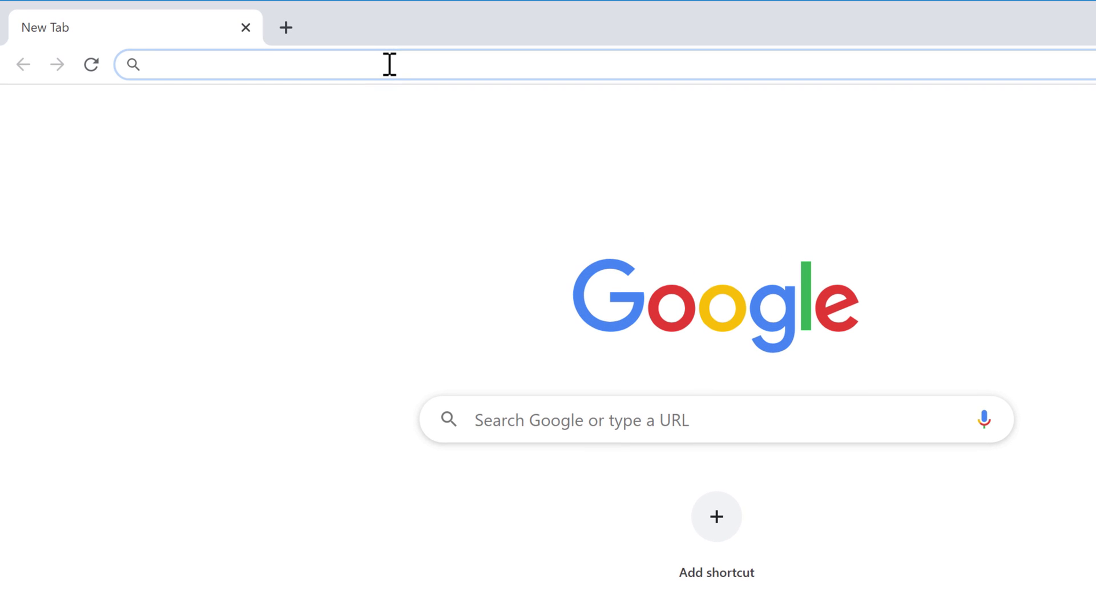
pyautogui.write('tryshirts.com')
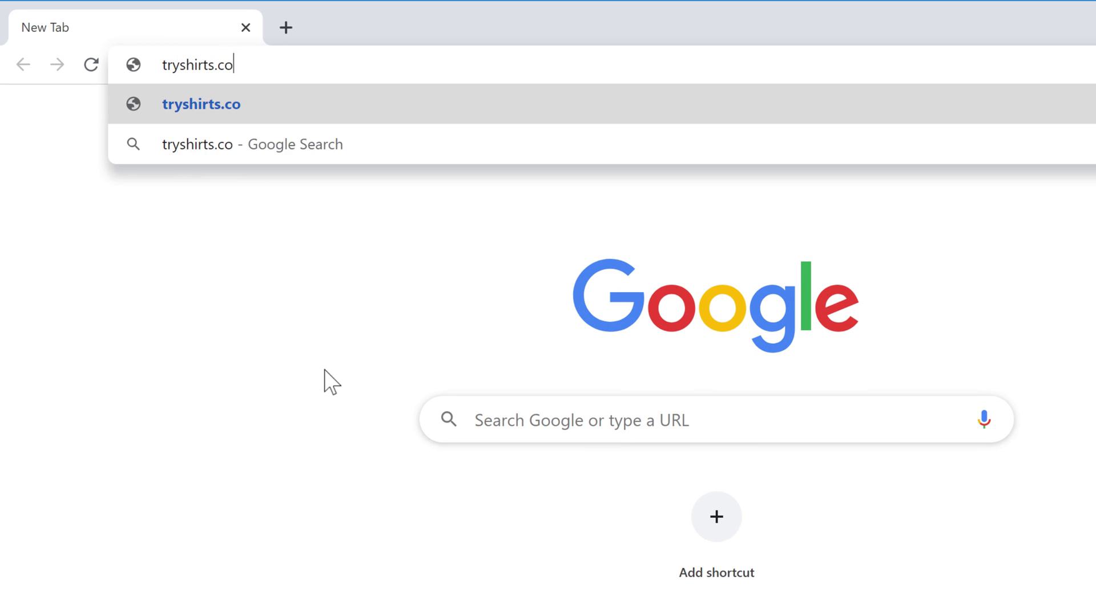
pyautogui.press('Return')
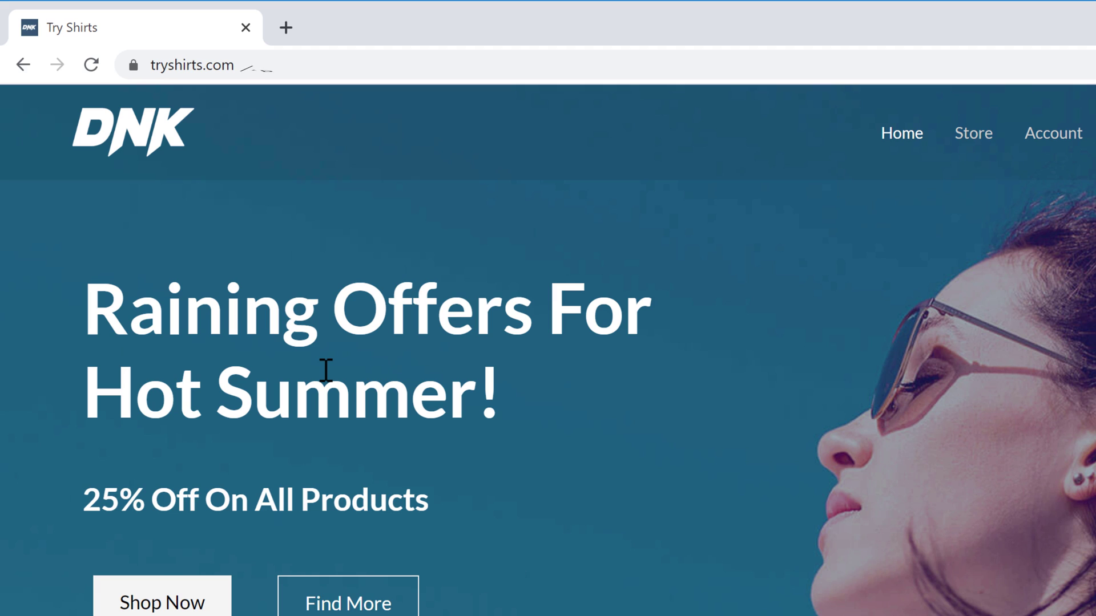
# - Append /cpanel to the tryshirts.com address to reach the cPanel login page
pyautogui.click(327, 64)
pyautogui.click(328, 64)
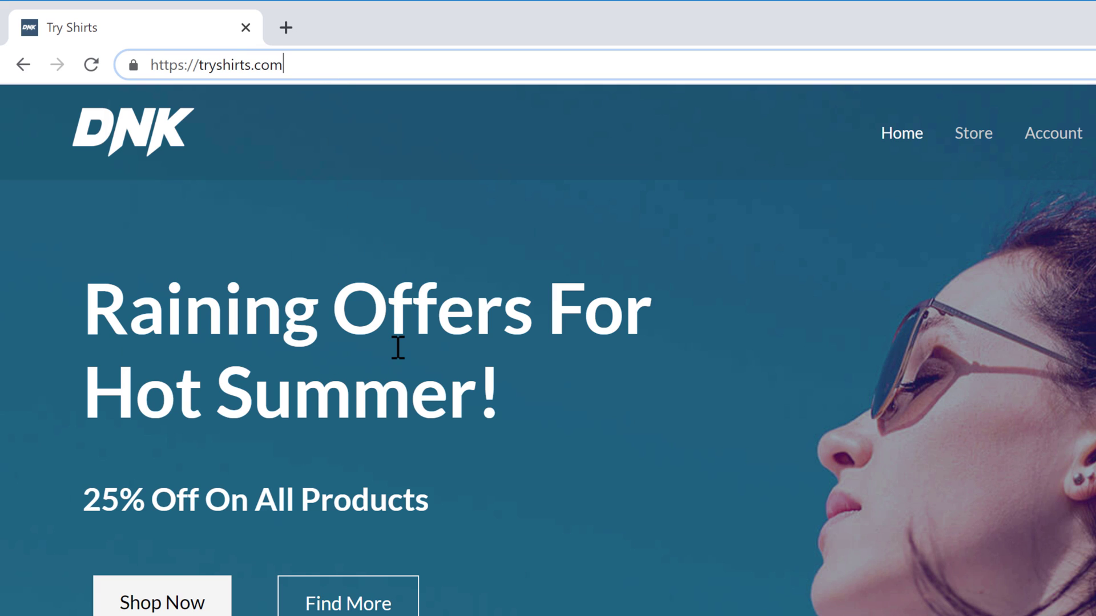
pyautogui.write('/cpanel')
pyautogui.press('Return')
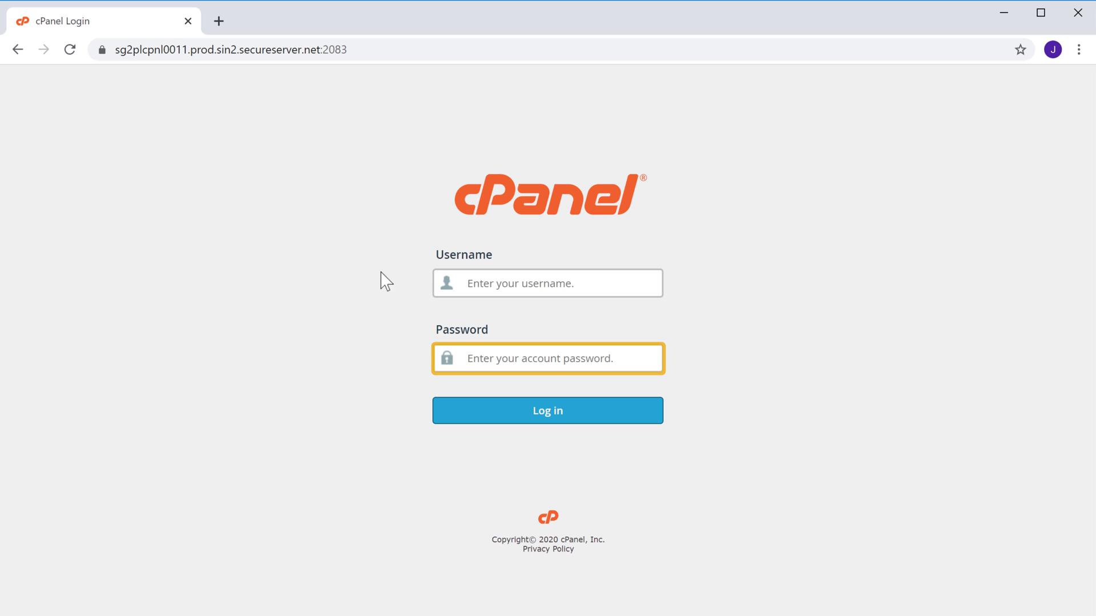
# - Sign in to cPanel with the hosting account's username and password
pyautogui.click(581, 282)
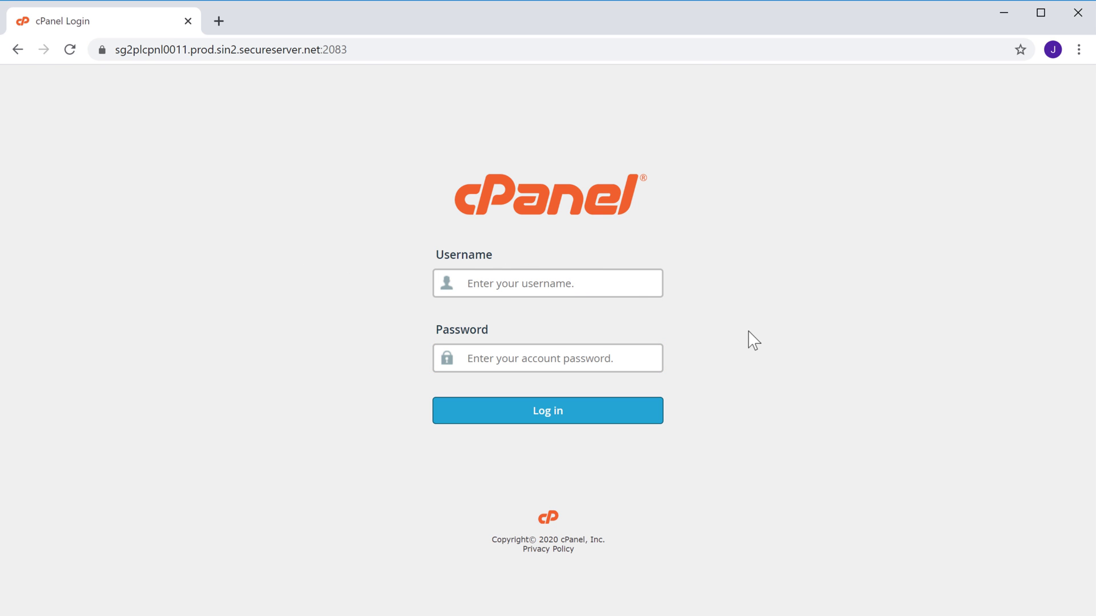
pyautogui.press('Tab')
pyautogui.write('•••')
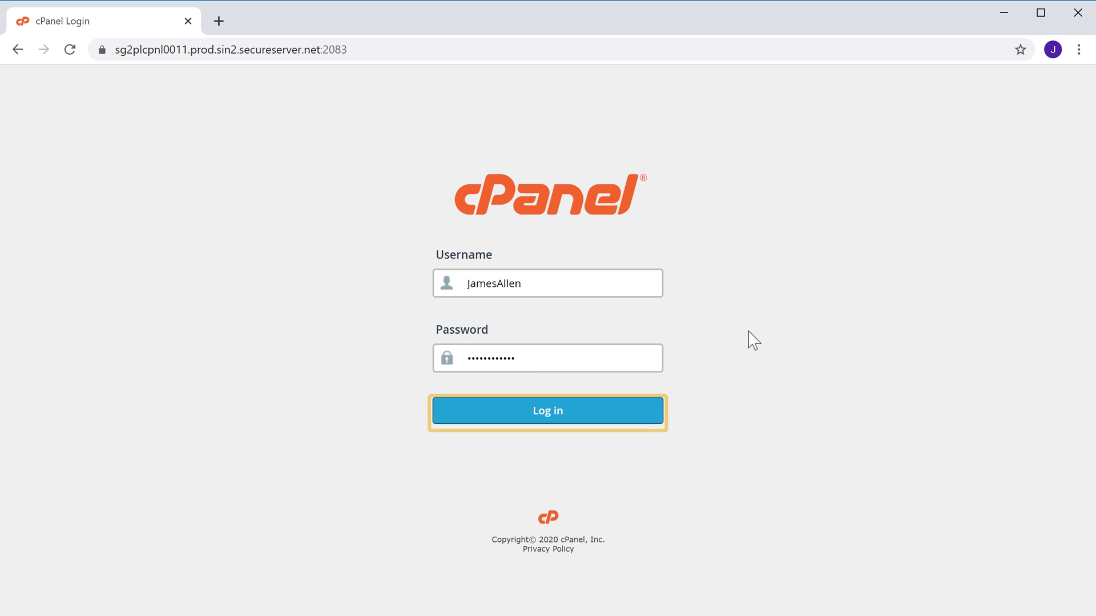
pyautogui.click(541, 420)
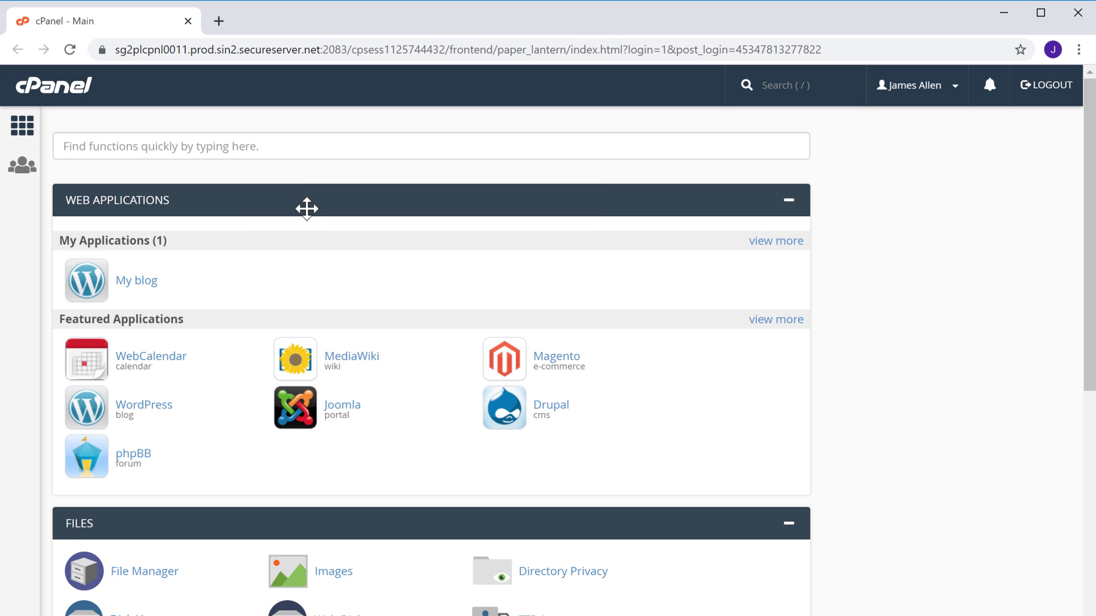
# - Search cPanel functions for phpmyadmin and launch phpMyAdmin
pyautogui.click(282, 147)
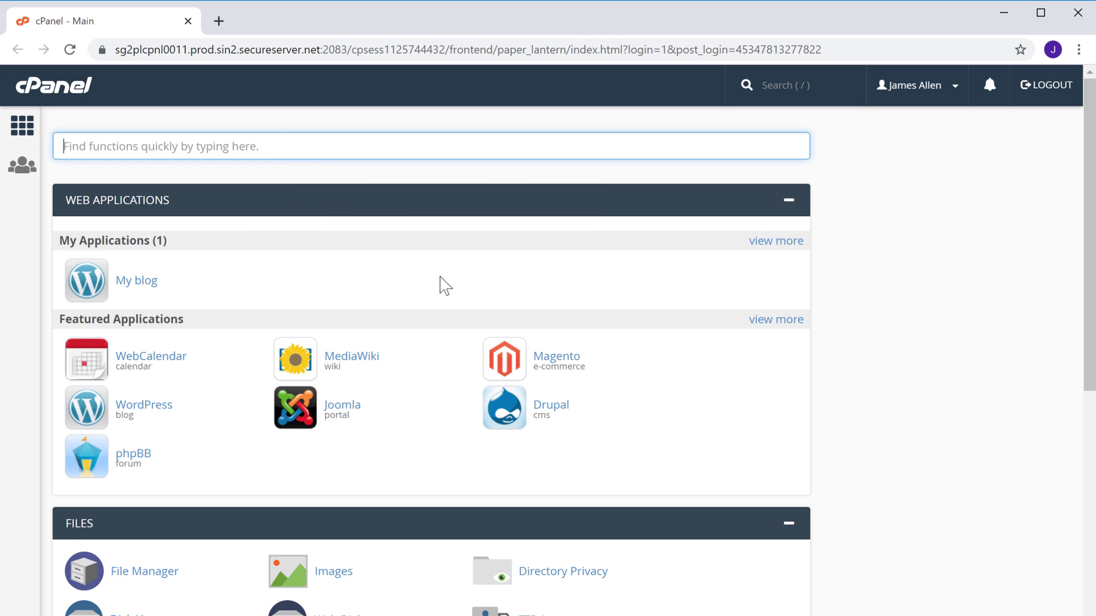
pyautogui.write('phpmyadmin')
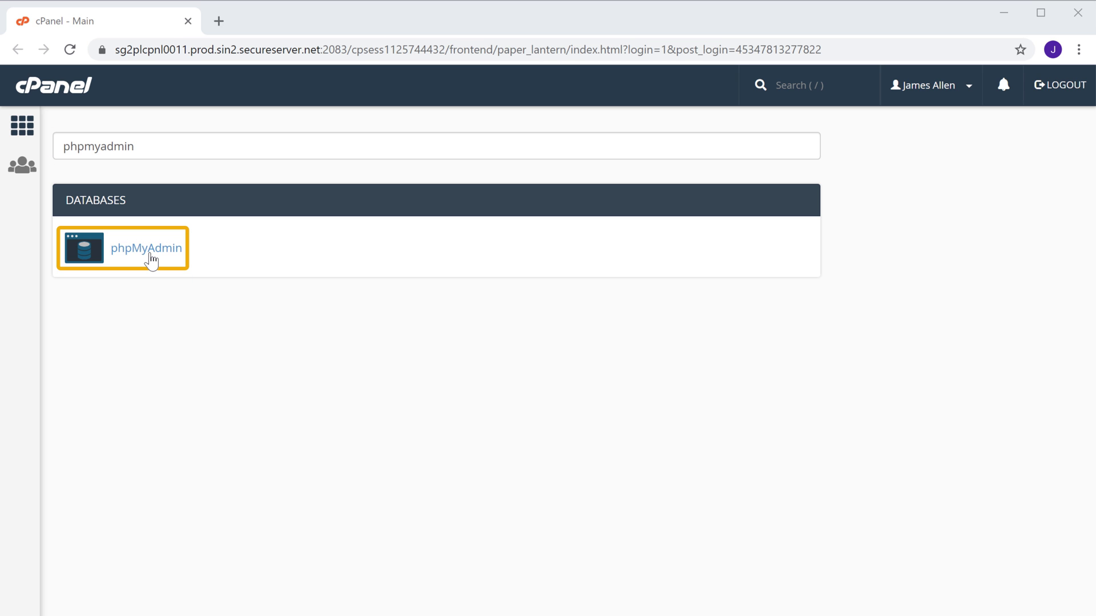
pyautogui.click(152, 260)
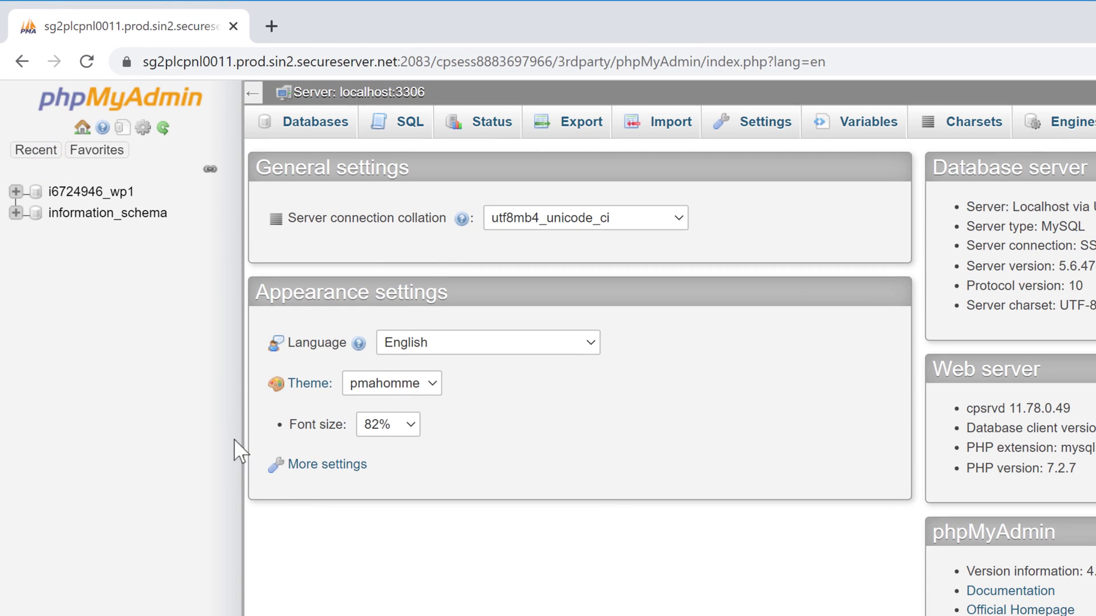
# - Expand i6724946_wp1, browse wp_users, and edit the site admin's row
pyautogui.click(17, 192)
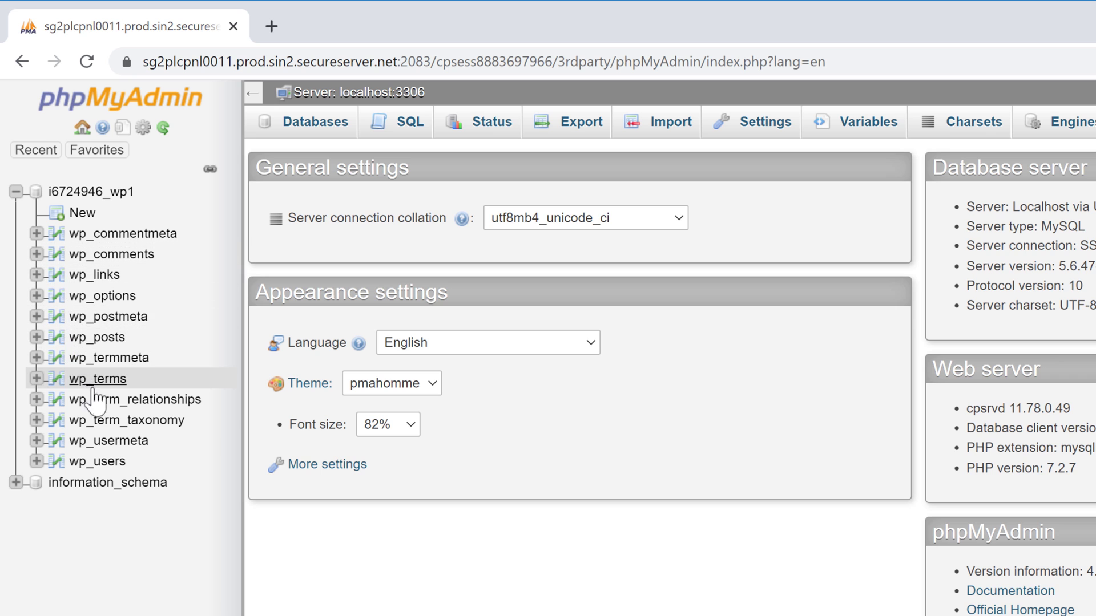
pyautogui.click(100, 463)
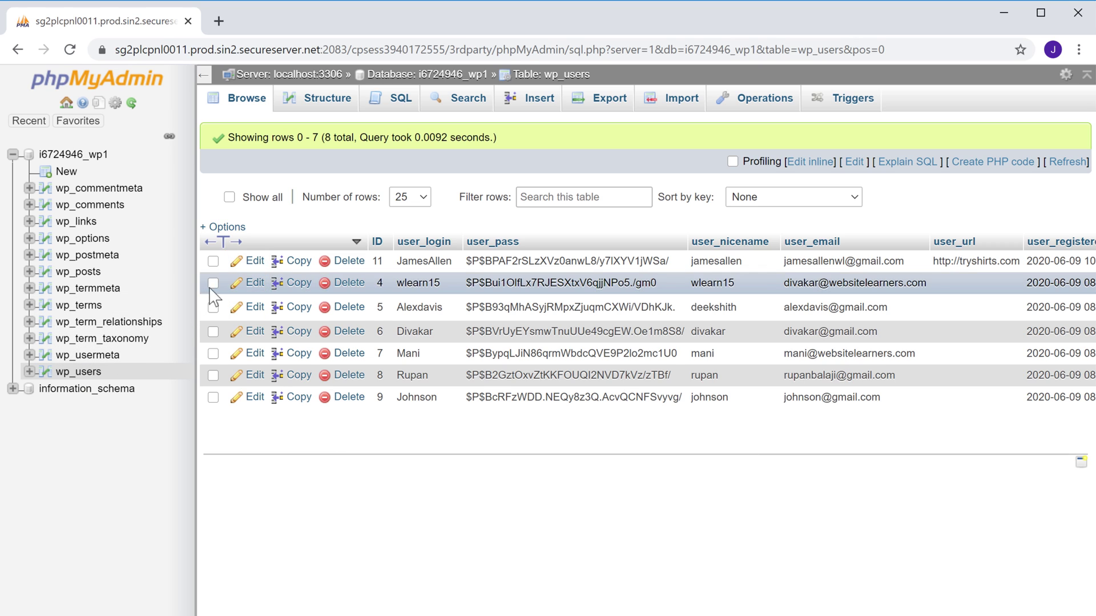
pyautogui.click(254, 262)
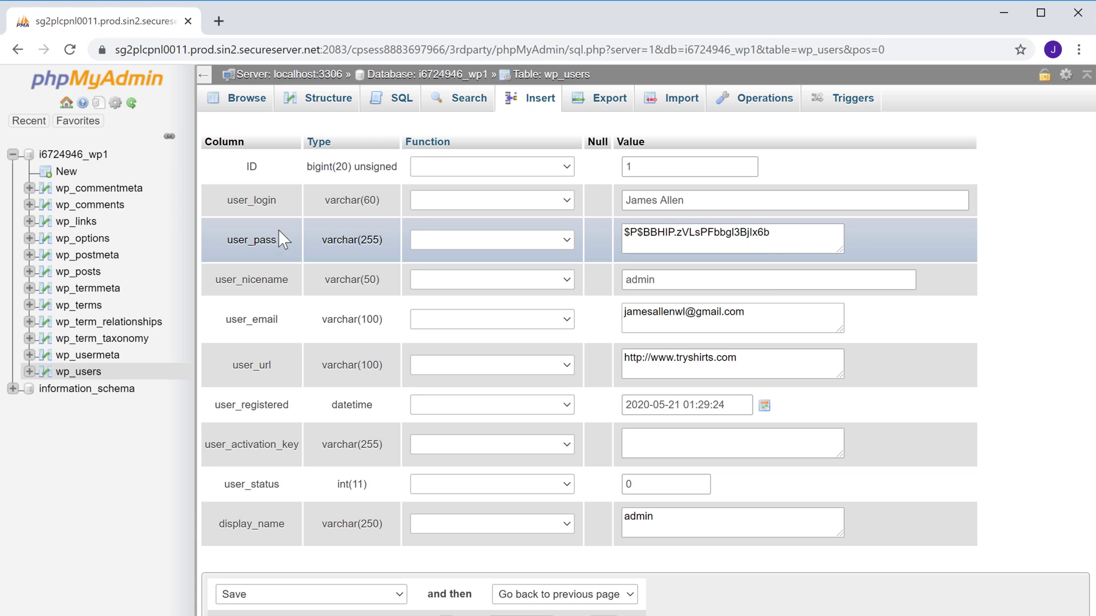
# - Overwrite the user_pass value with a new password, apply the MD5 function, and save the row
pyautogui.tripleClick(786, 228)
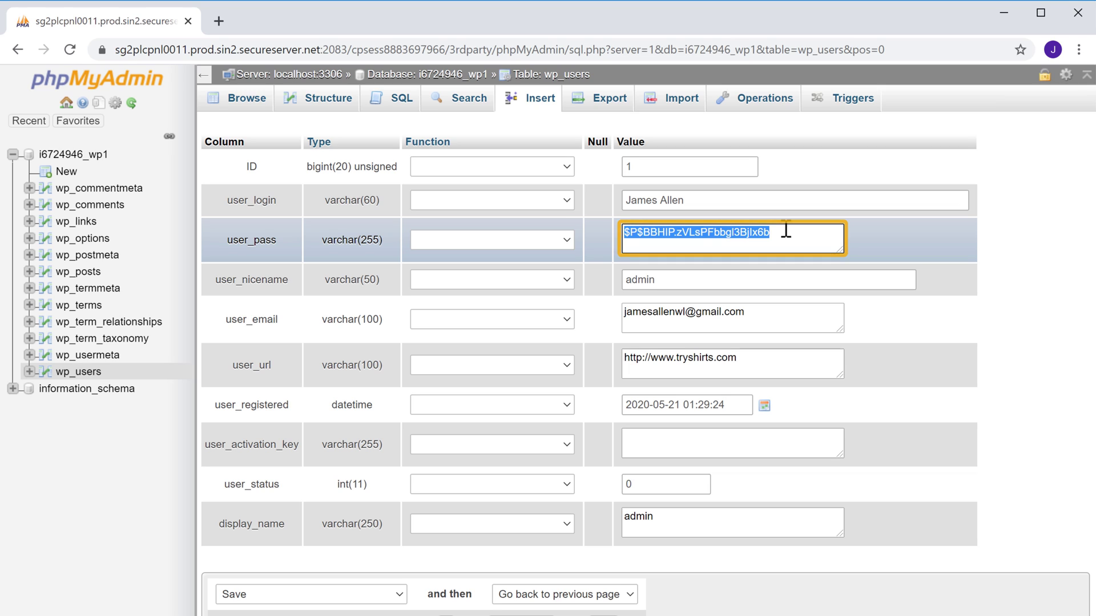
pyautogui.write('newpassword')
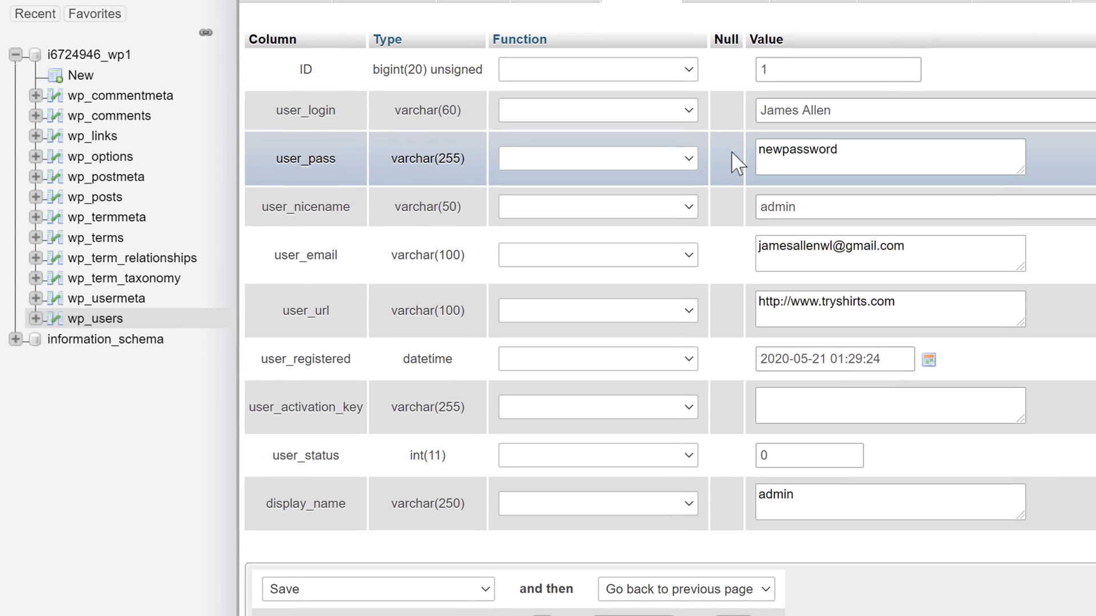
pyautogui.click(690, 157)
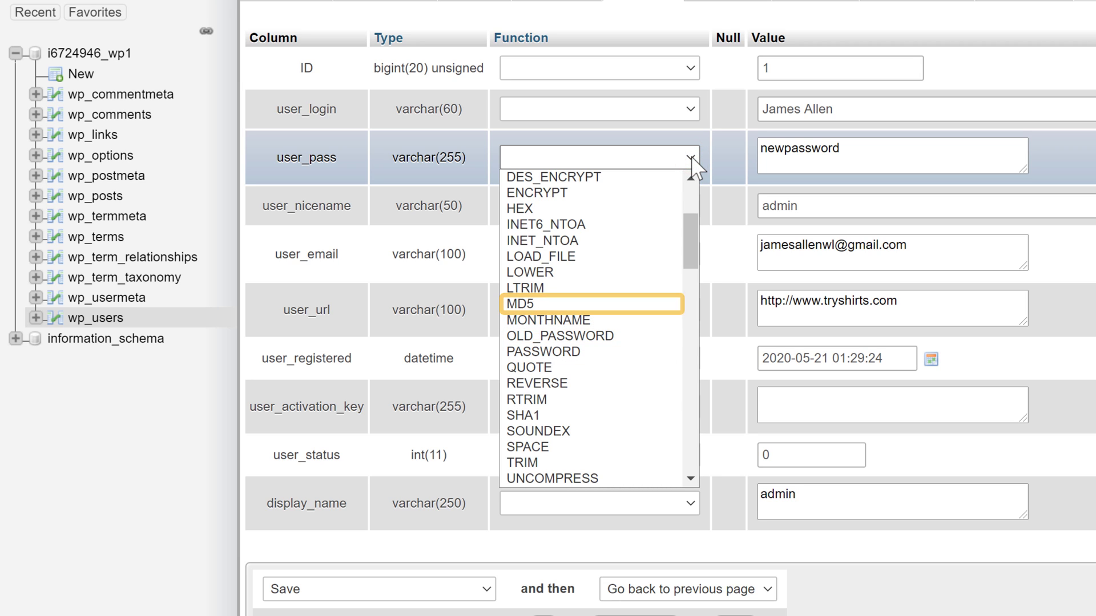
pyautogui.click(543, 302)
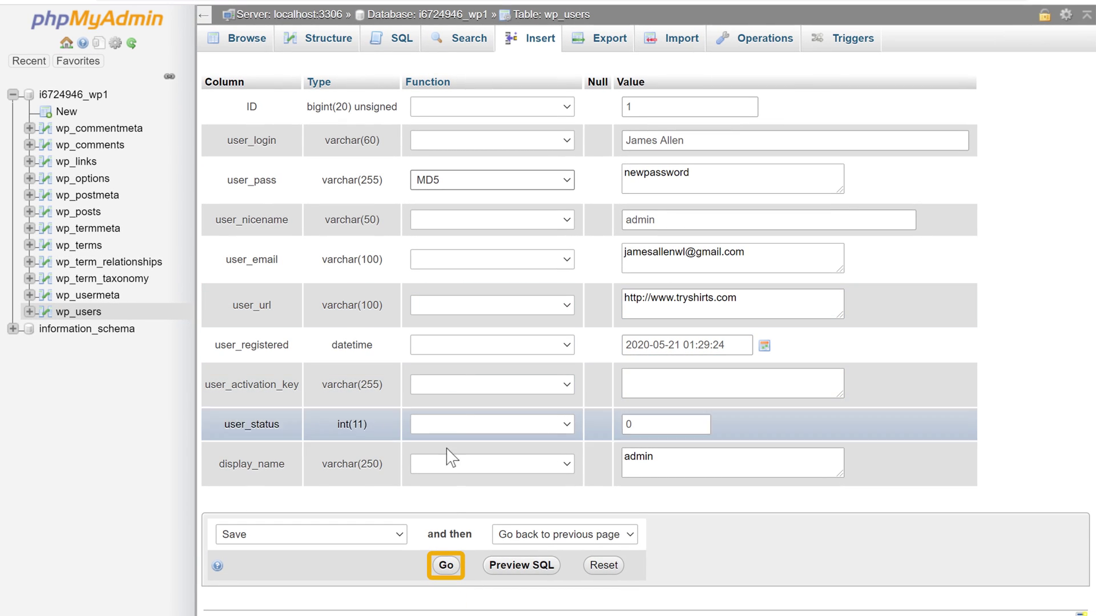
pyautogui.click(447, 568)
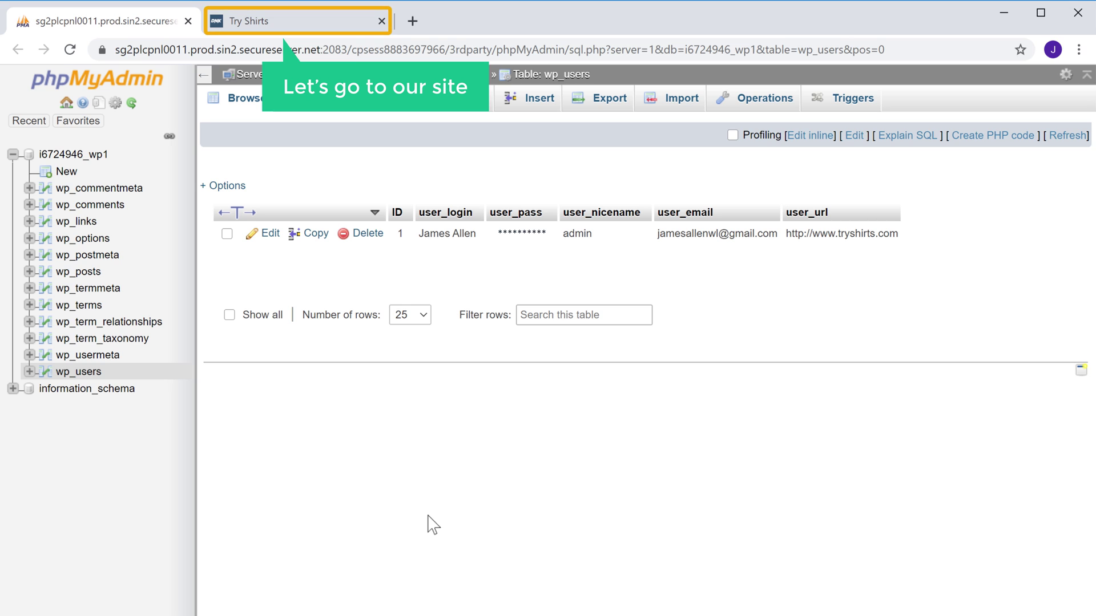
# - In the Try Shirts tab, load the tryshirts.com/wp-login page
pyautogui.click(260, 27)
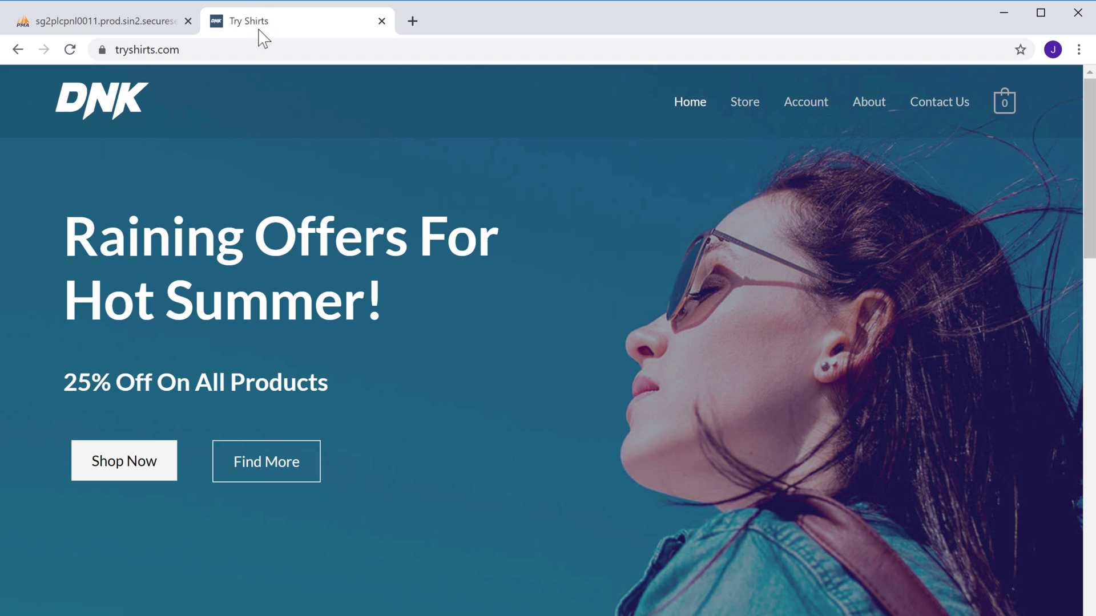
pyautogui.click(258, 45)
pyautogui.click(258, 45)
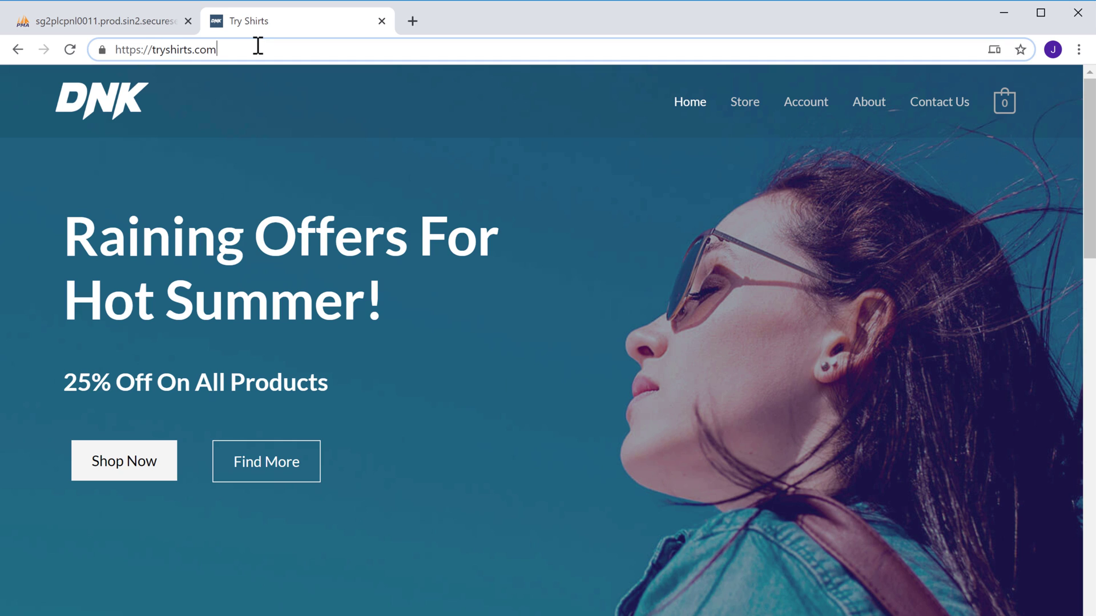
pyautogui.write('/wp-logi')
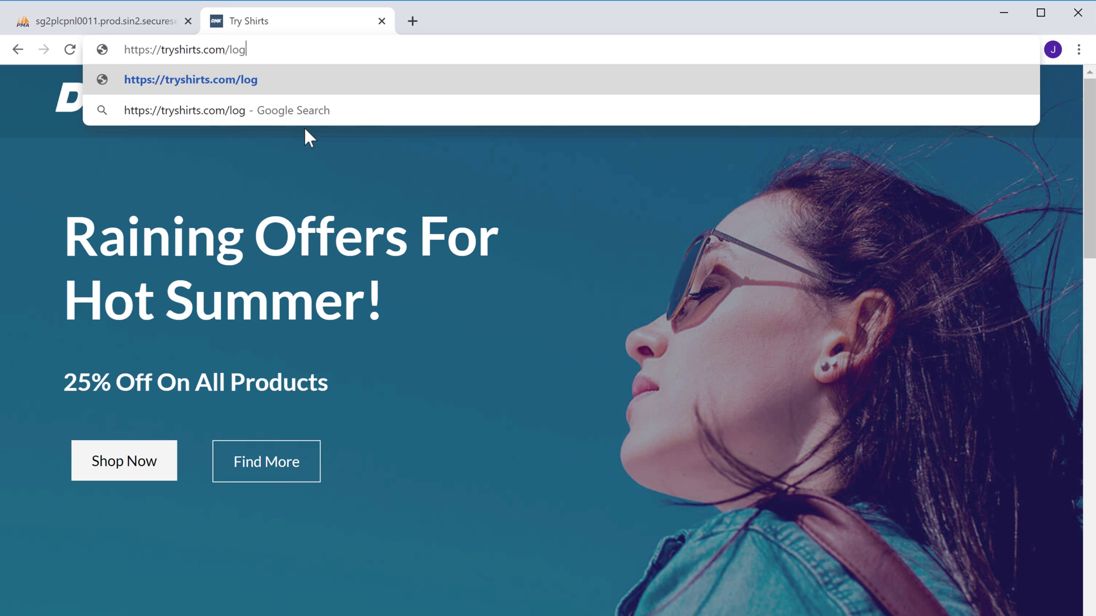
pyautogui.write('n')
pyautogui.press('Return')
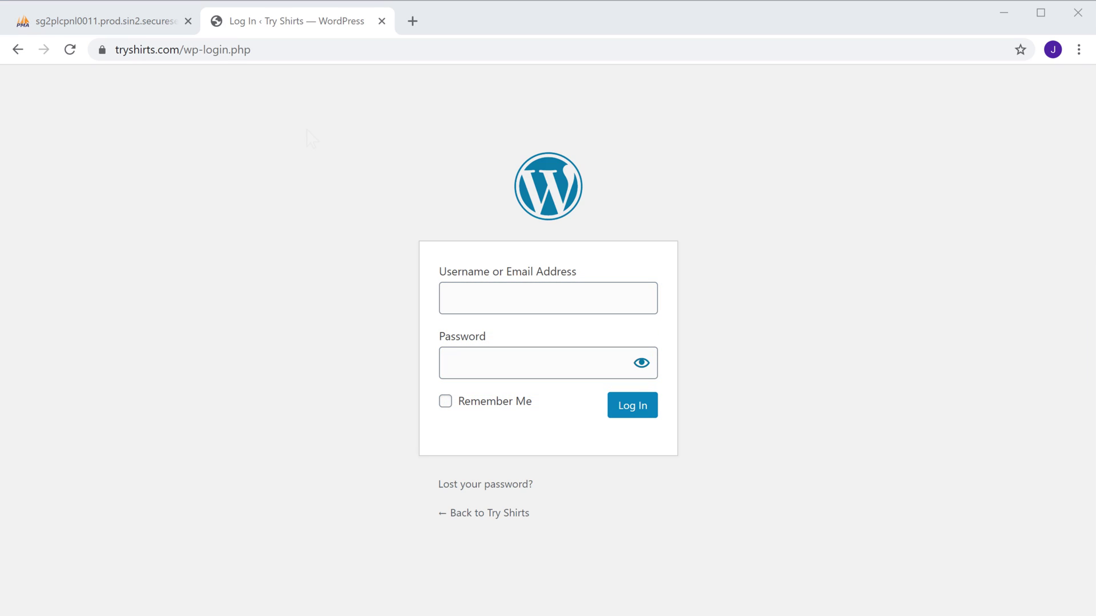
# - Log in with the admin username and the new MD5-reset password
pyautogui.click(508, 291)
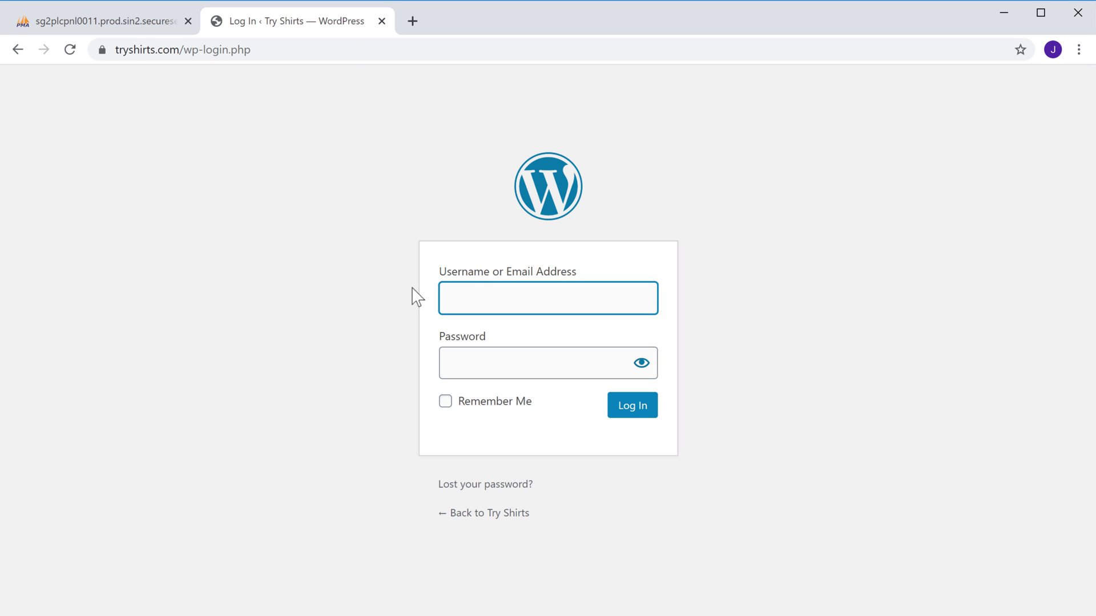
pyautogui.press('Tab')
pyautogui.write('••')
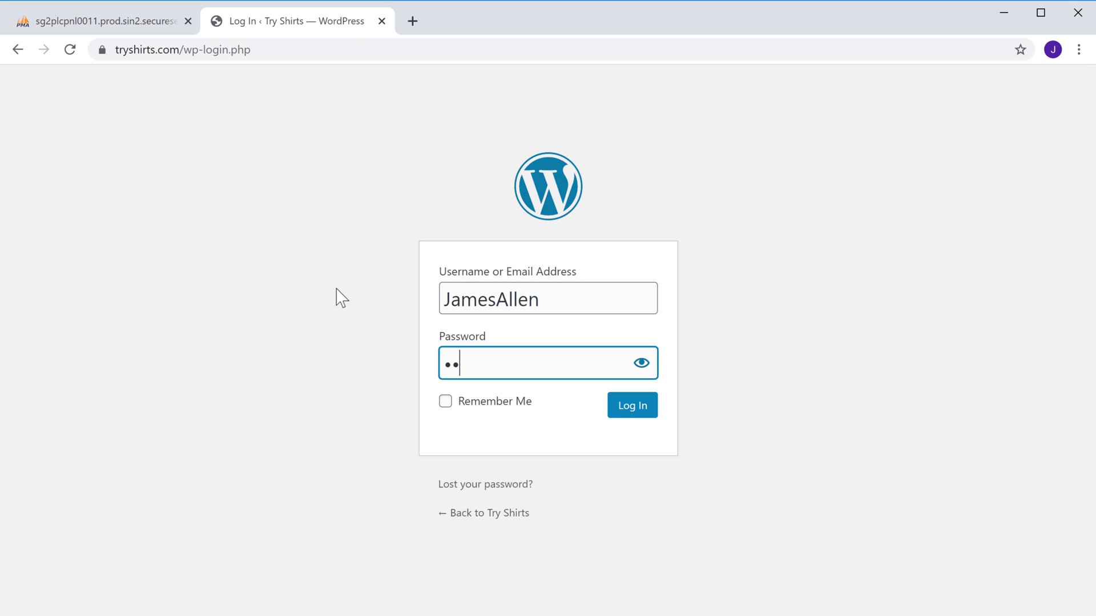
pyautogui.write('•••••••••')
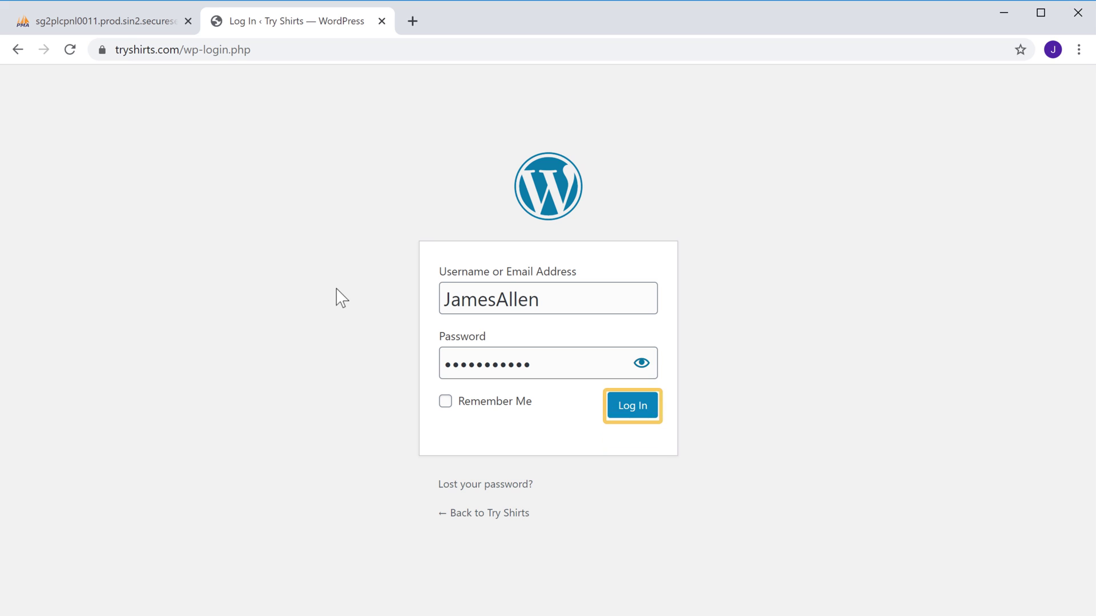
pyautogui.click(628, 414)
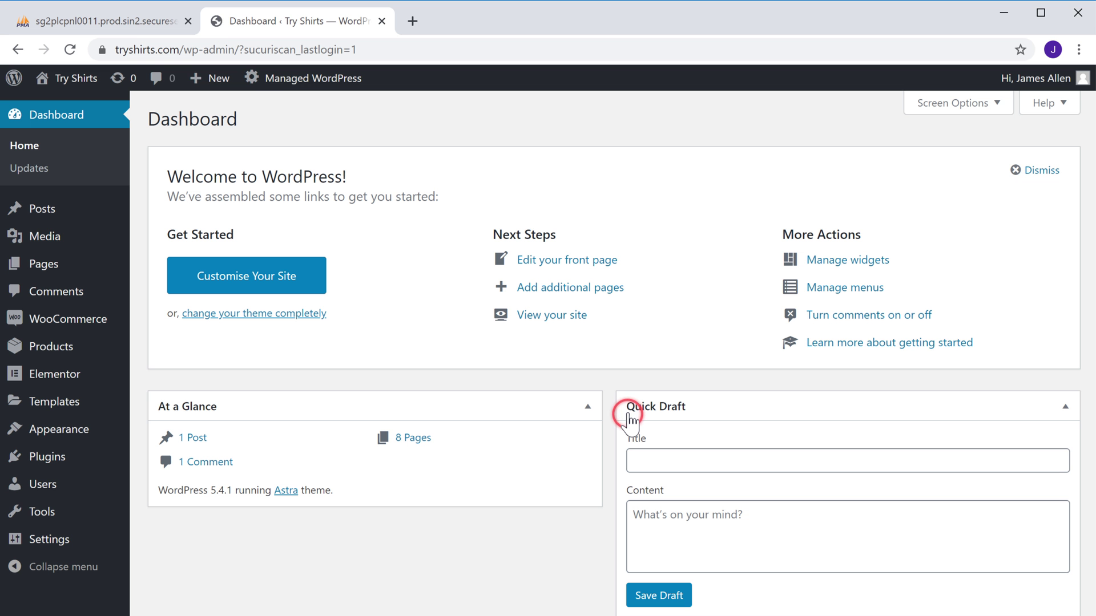